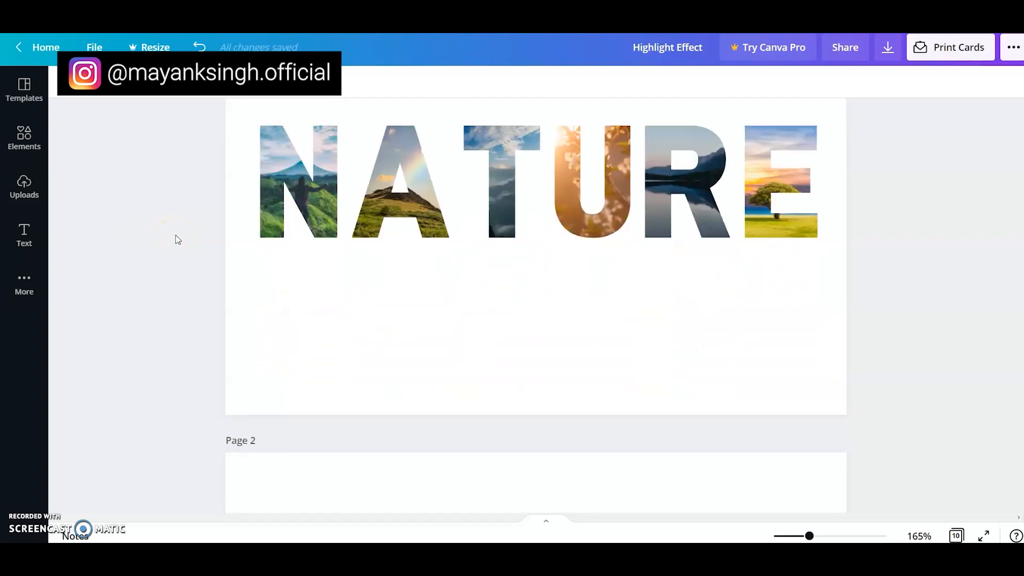
pyautogui.scroll(-20, 177, 243)
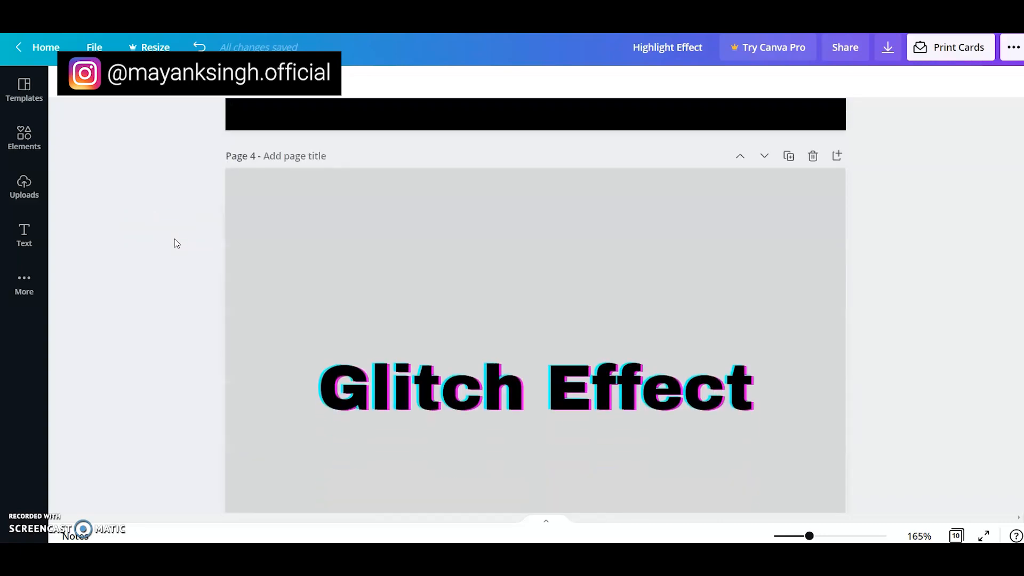
pyautogui.scroll(-15, 174, 240)
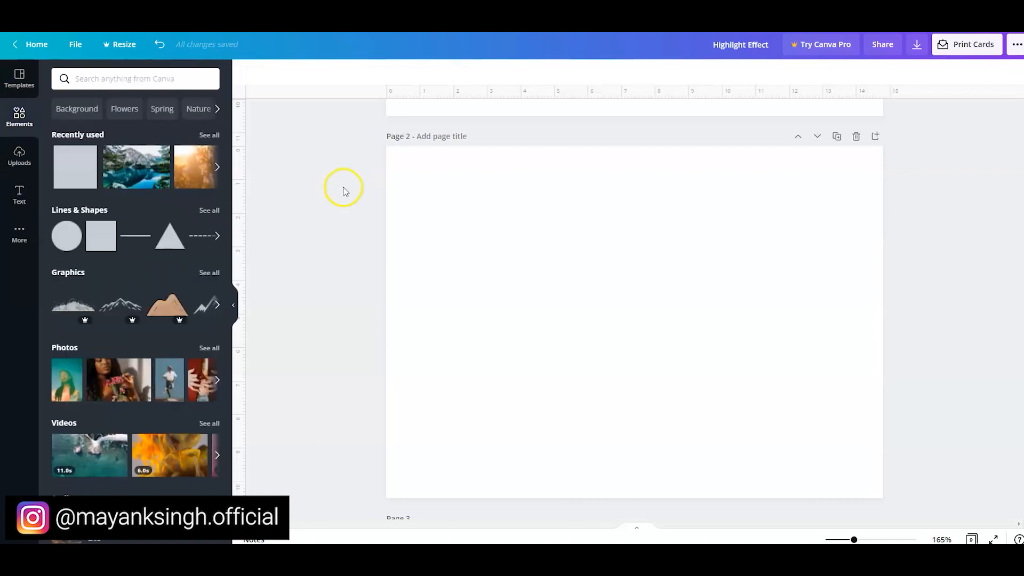
# - Search the elements library for frames
pyautogui.click(118, 80)
pyautogui.write('frames')
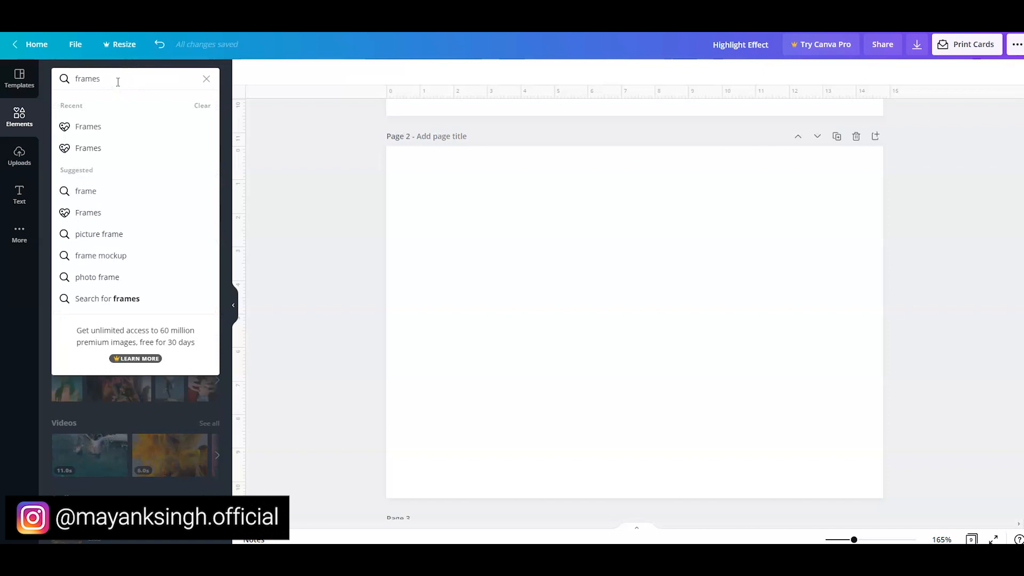
pyautogui.press('Return')
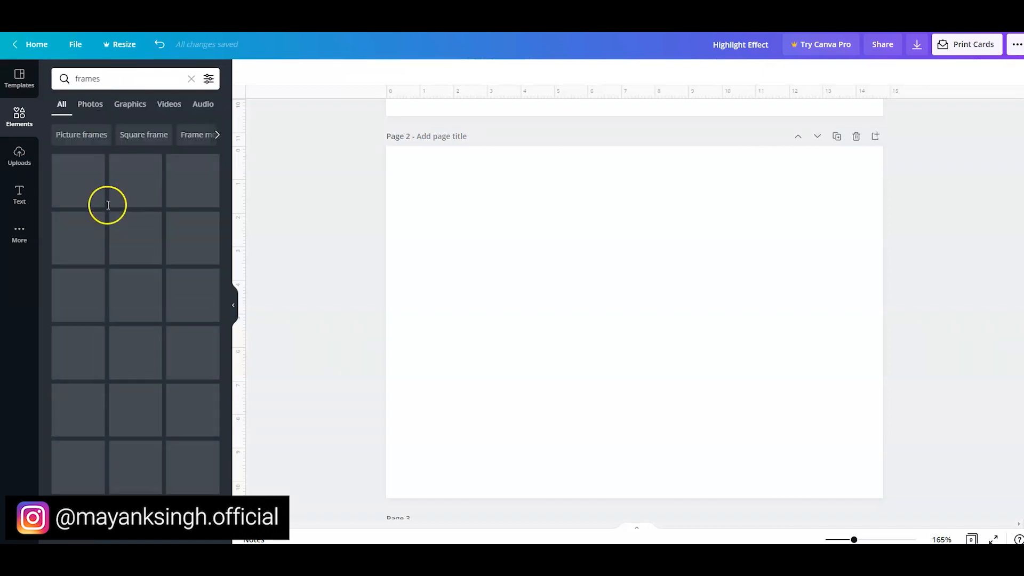
# - Add the letter frames N, A, T, U, R and E to the blank page 2
pyautogui.scroll(-10, 117, 240)
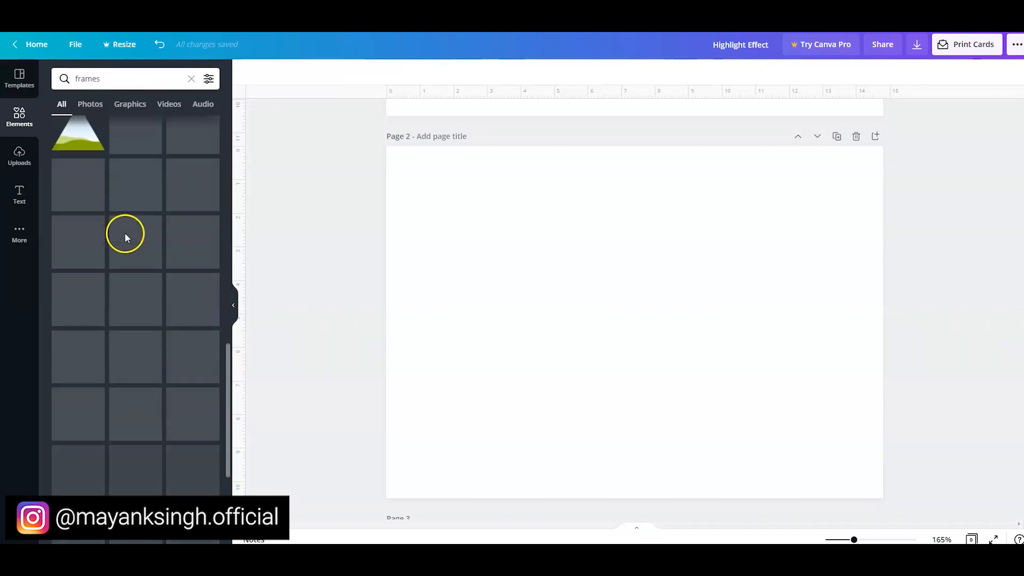
pyautogui.scroll(-12, 120, 250)
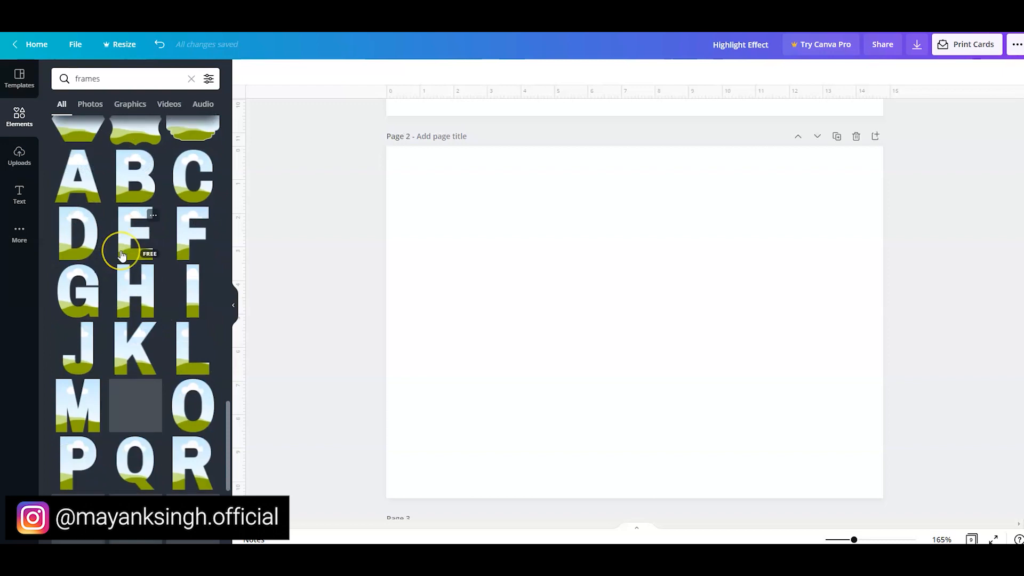
pyautogui.scroll(3, 122, 255)
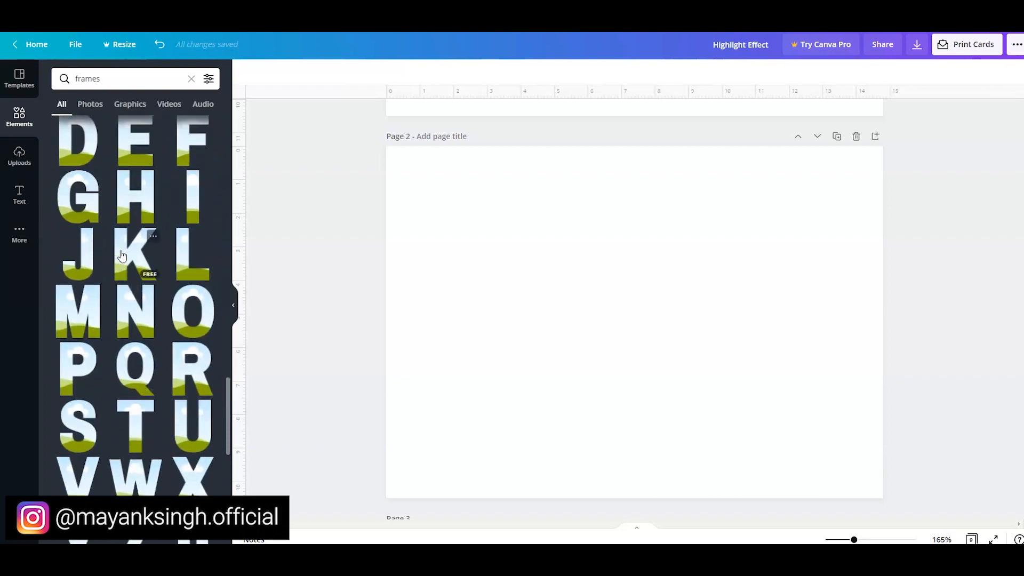
pyautogui.click(128, 350)
pyautogui.click(85, 131)
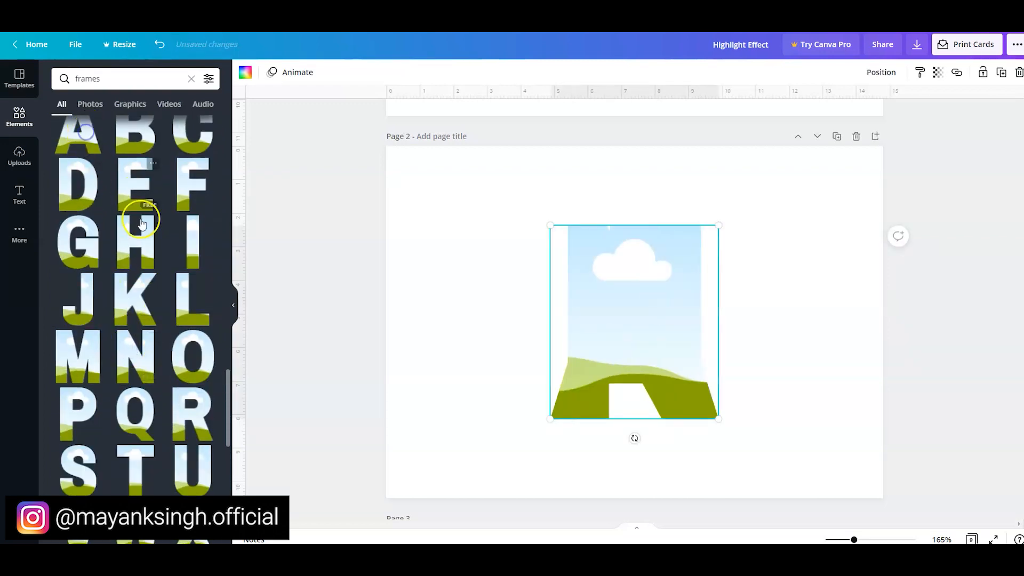
pyautogui.click(117, 464)
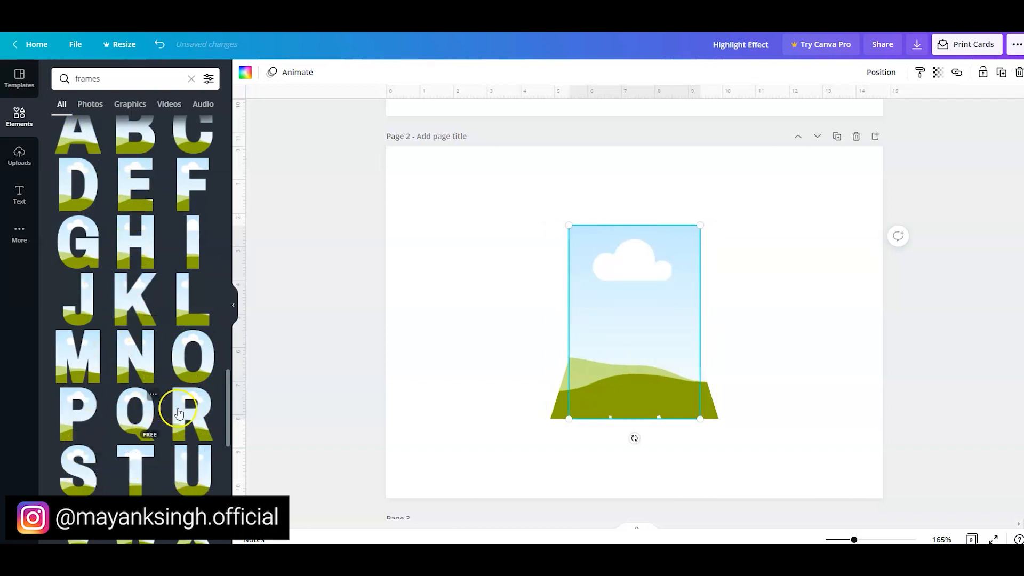
pyautogui.click(129, 190)
# - Shrink the stacked letter frames and line them up in one row to spell NATURE
pyautogui.moveTo(333, 199); pyautogui.dragTo(627, 357)
pyautogui.moveTo(605, 292); pyautogui.dragTo(827, 334)
pyautogui.moveTo(434, 338); pyautogui.dragTo(616, 327)
pyautogui.moveTo(434, 325); pyautogui.dragTo(479, 338)
pyautogui.moveTo(337, 252); pyautogui.dragTo(879, 418)
pyautogui.moveTo(860, 378); pyautogui.dragTo(782, 333)
# - Spread the letter frames apart so that none of them overlap in the NATURE row
pyautogui.moveTo(949, 384); pyautogui.dragTo(536, 257)
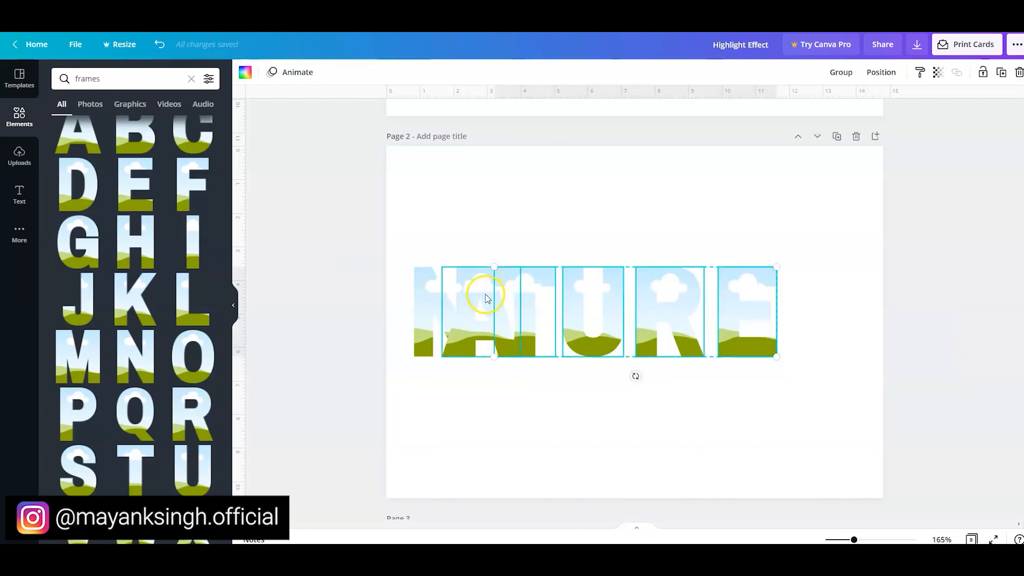
pyautogui.moveTo(530, 300); pyautogui.dragTo(584, 297)
pyautogui.moveTo(480, 315); pyautogui.dragTo(517, 313)
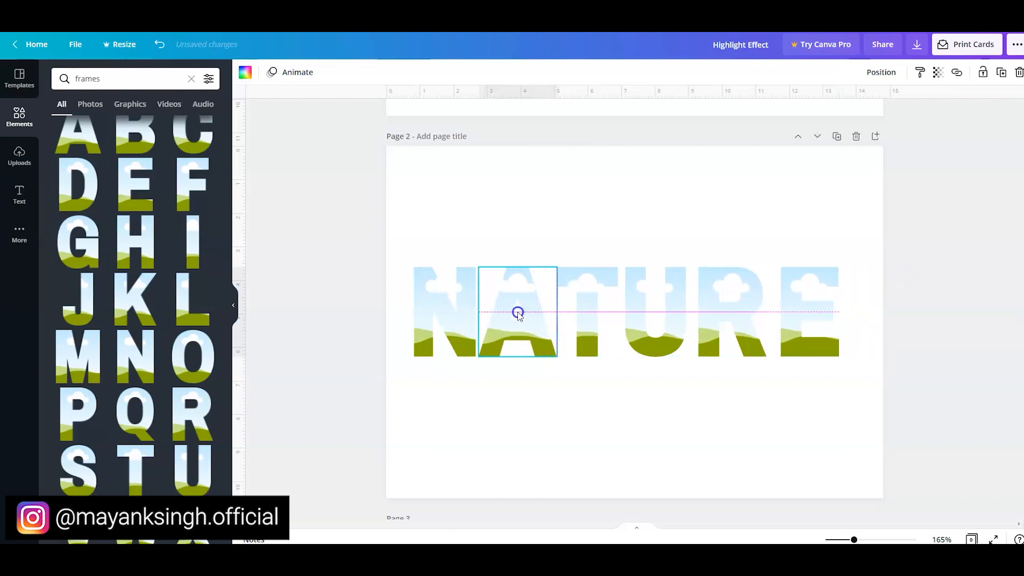
pyautogui.moveTo(789, 306); pyautogui.dragTo(810, 308)
# - Select all six letter frames of NATURE and space them evenly
pyautogui.moveTo(323, 254); pyautogui.dragTo(890, 414)
pyautogui.click(881, 72)
pyautogui.click(751, 283)
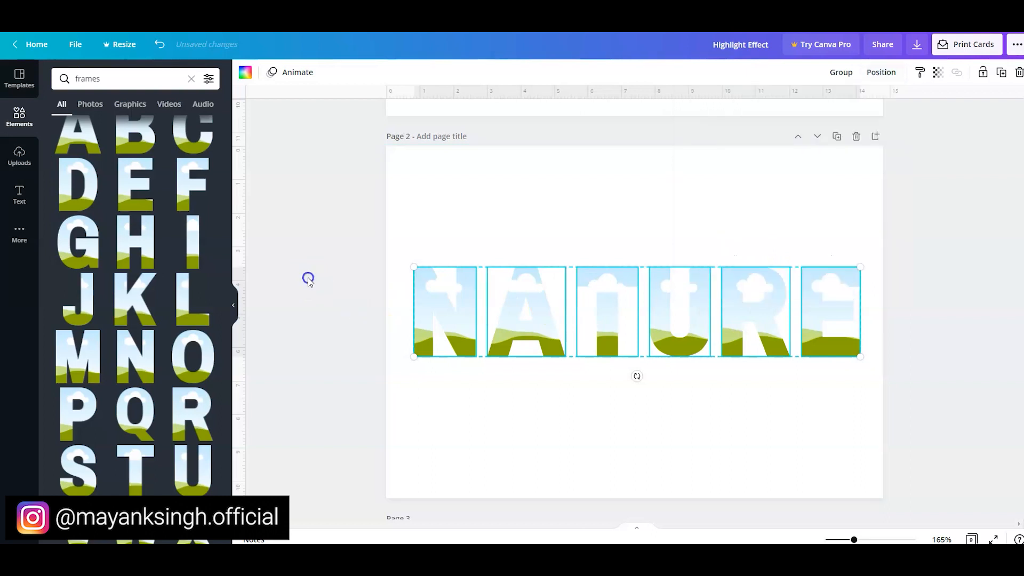
pyautogui.click(337, 232)
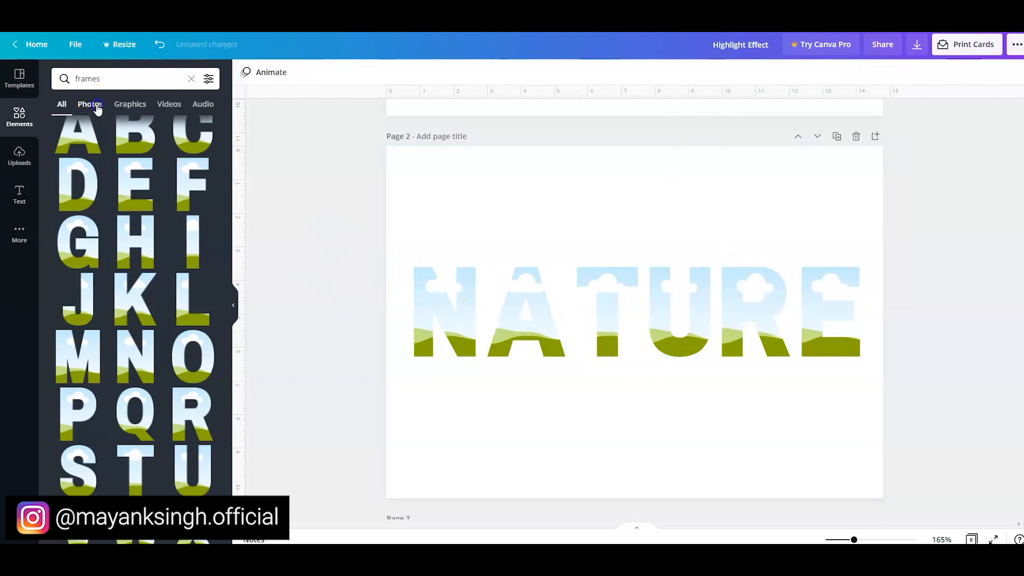
# - Search the elements library for nature
pyautogui.click(90, 104)
pyautogui.click(107, 78)
pyautogui.write('nay')
pyautogui.press('BackSpace')
pyautogui.write('ture')
pyautogui.press('Return')
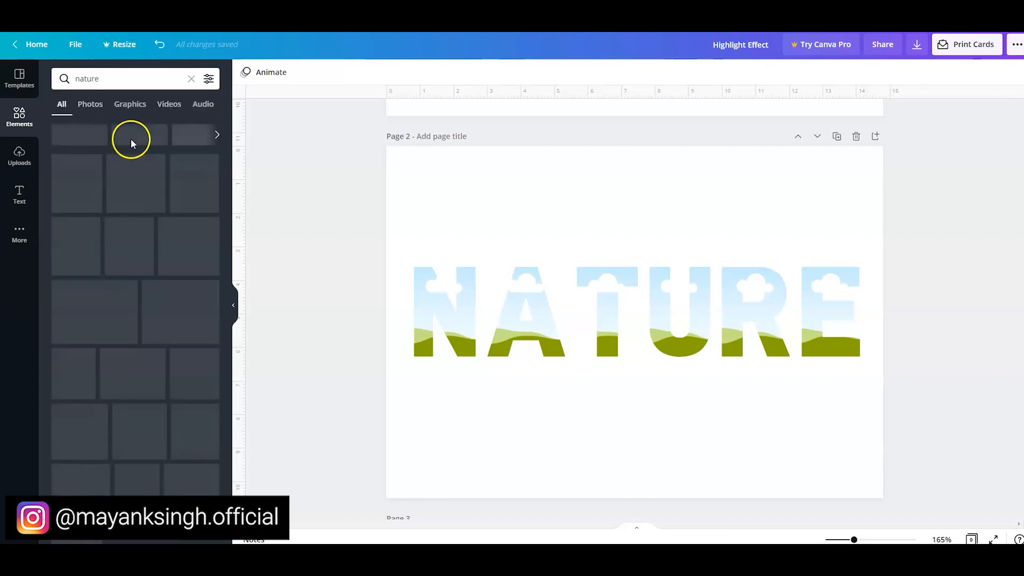
# - Fill the N with the green mountain photo, the A with the rainbow hill photo and the T with the cloudy cliff photo
pyautogui.moveTo(160, 258); pyautogui.dragTo(421, 304)
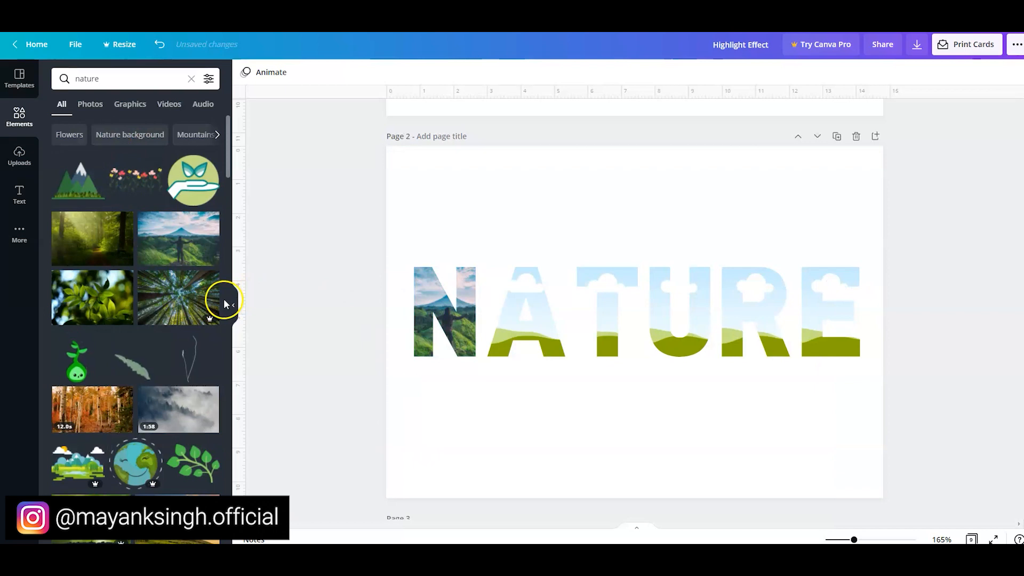
pyautogui.scroll(-3, 150, 365)
pyautogui.moveTo(150, 364); pyautogui.dragTo(525, 318)
pyautogui.moveTo(162, 429); pyautogui.dragTo(603, 326)
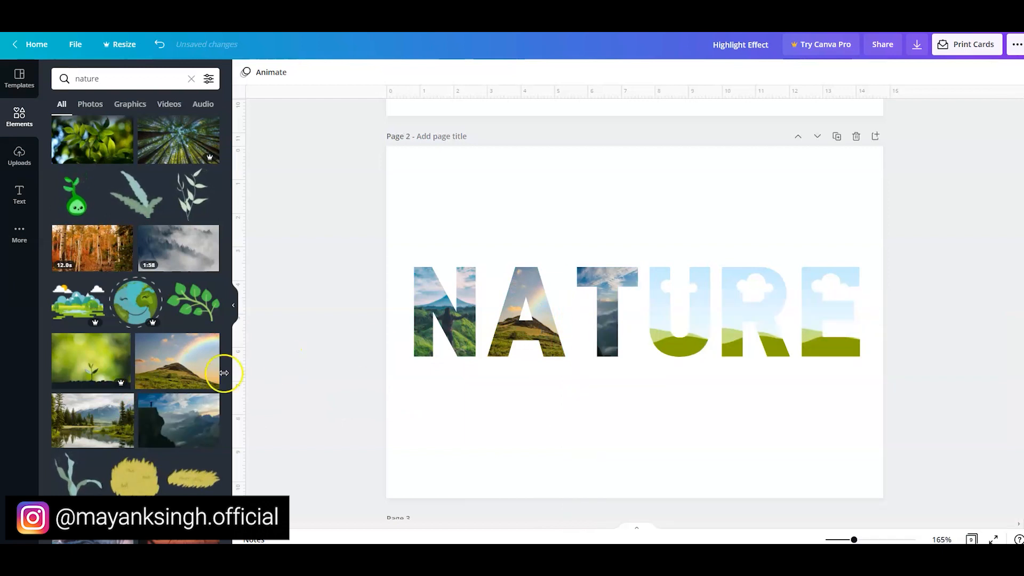
# - Fill the U frame with the orange blossom photo and the R frame with the dark mountain lake photo
pyautogui.scroll(-3, 144, 404)
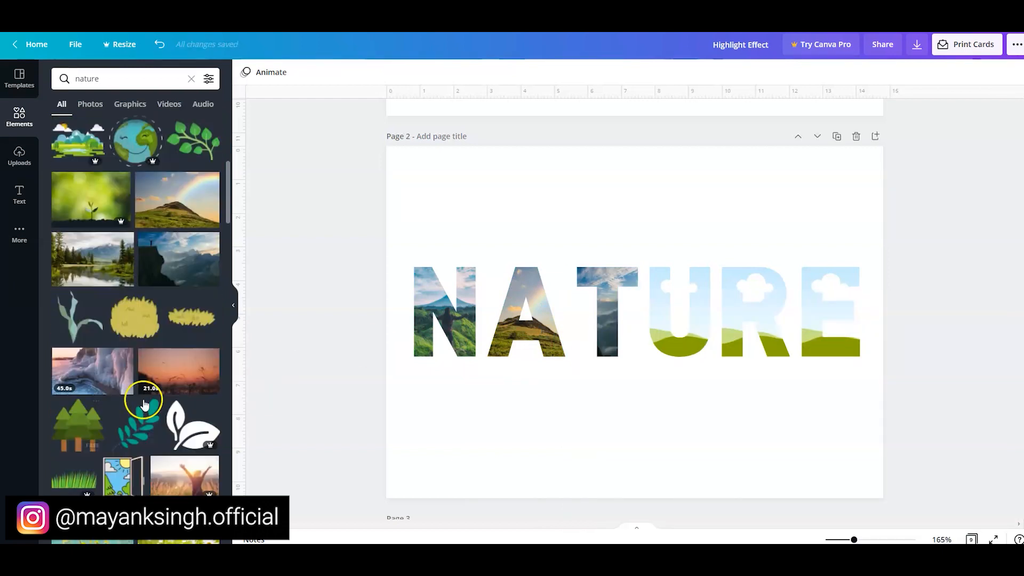
pyautogui.scroll(-2, 160, 376)
pyautogui.moveTo(449, 392); pyautogui.dragTo(672, 319)
pyautogui.scroll(-4, 112, 393)
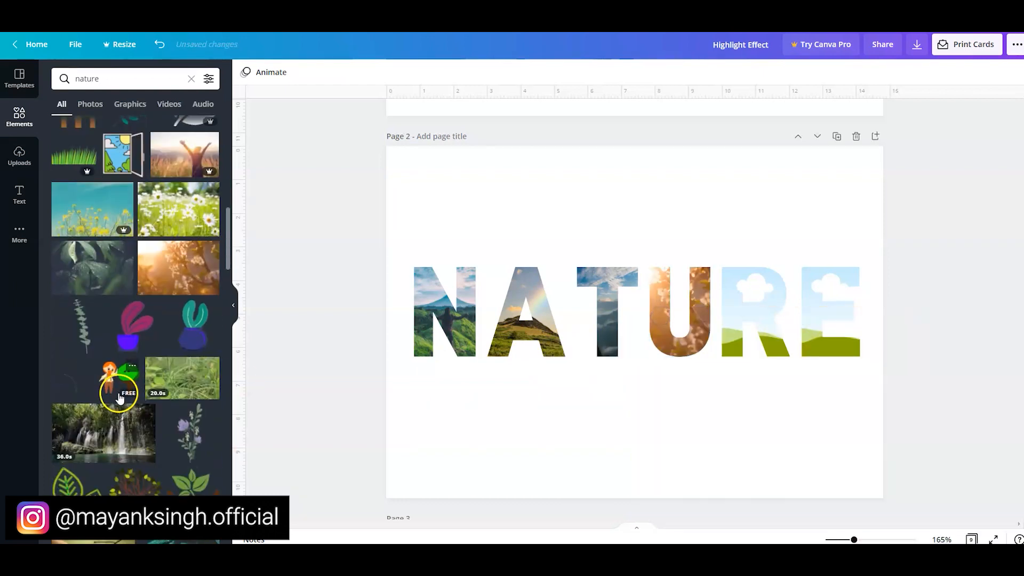
pyautogui.scroll(-5, 144, 309)
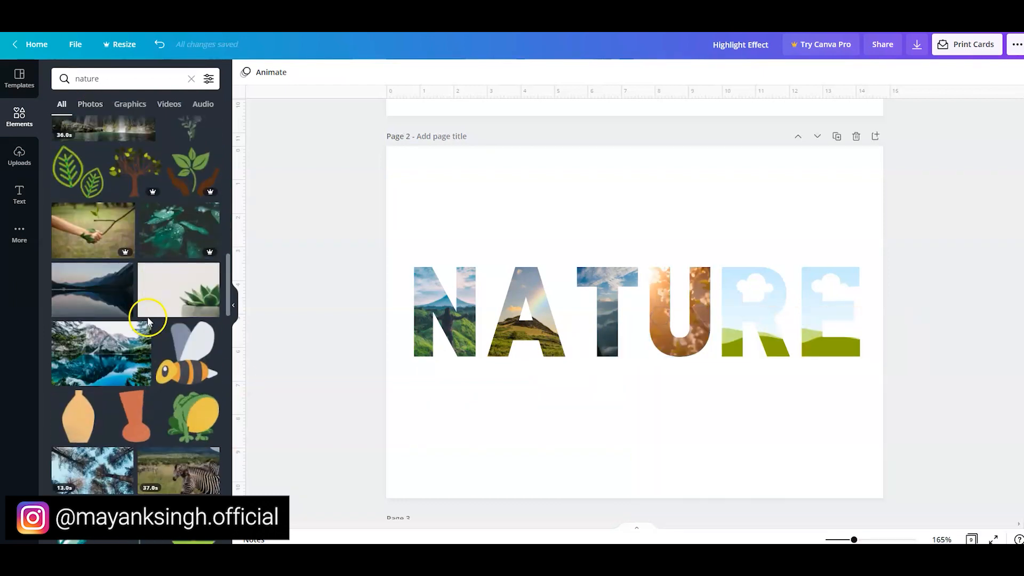
pyautogui.moveTo(117, 316); pyautogui.dragTo(754, 314)
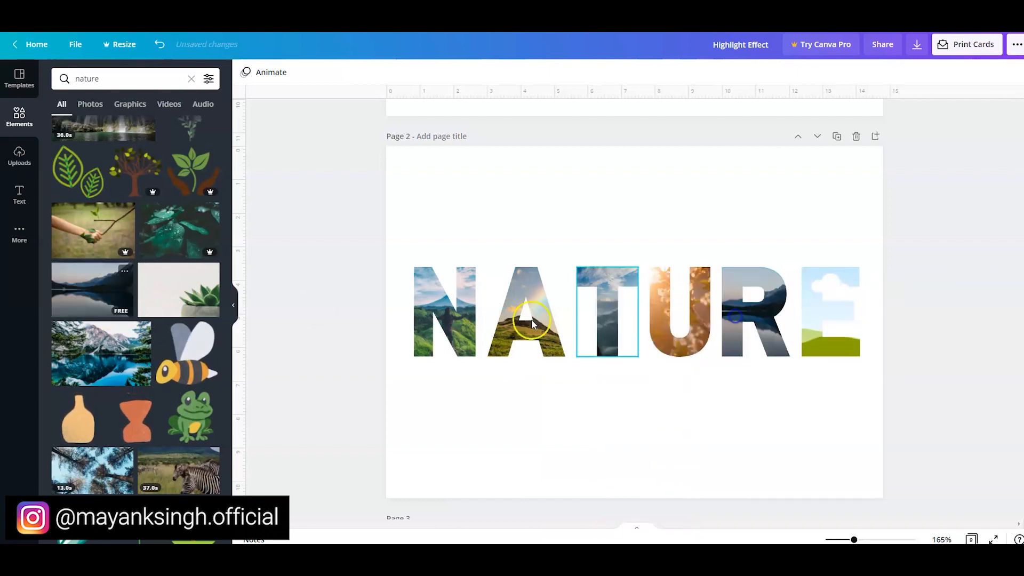
# - Fill the E frame with the photo of a lone tree at sunset
pyautogui.scroll(-3, 122, 373)
pyautogui.scroll(-5, 134, 384)
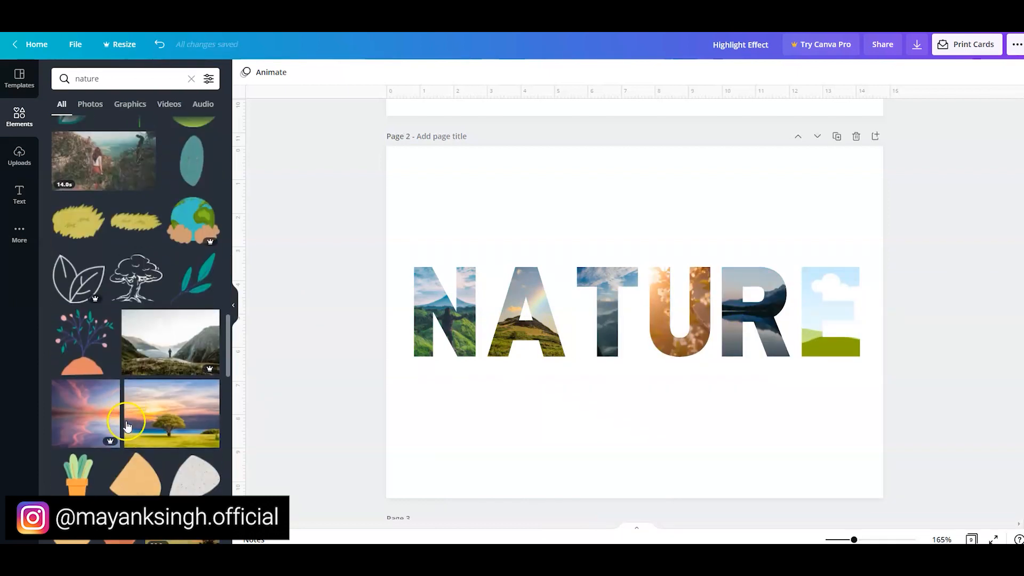
pyautogui.moveTo(160, 408); pyautogui.dragTo(808, 299)
pyautogui.click(354, 271)
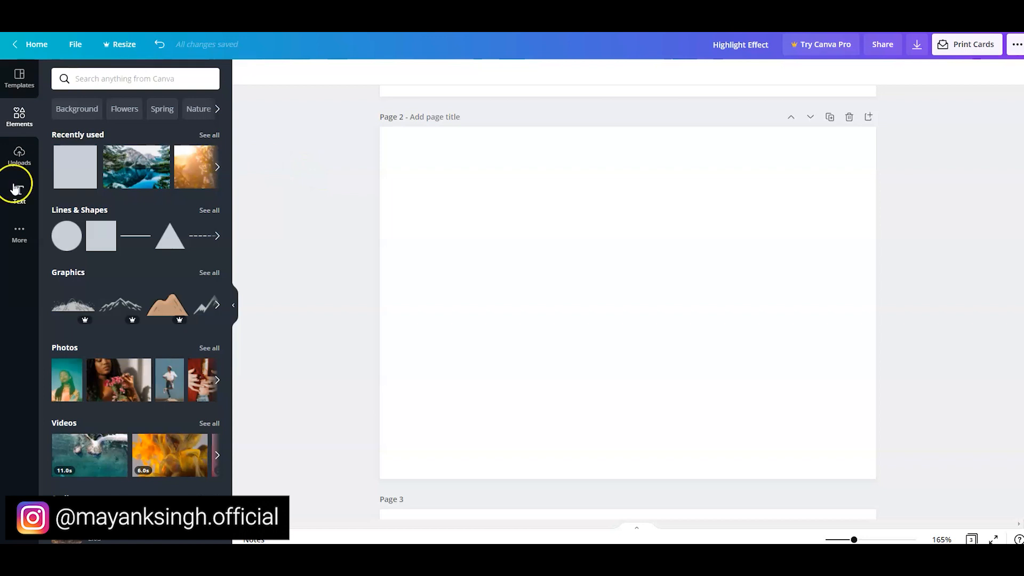
# - Add a heading reading "Highlight Effect" to the blank page 2
pyautogui.click(19, 196)
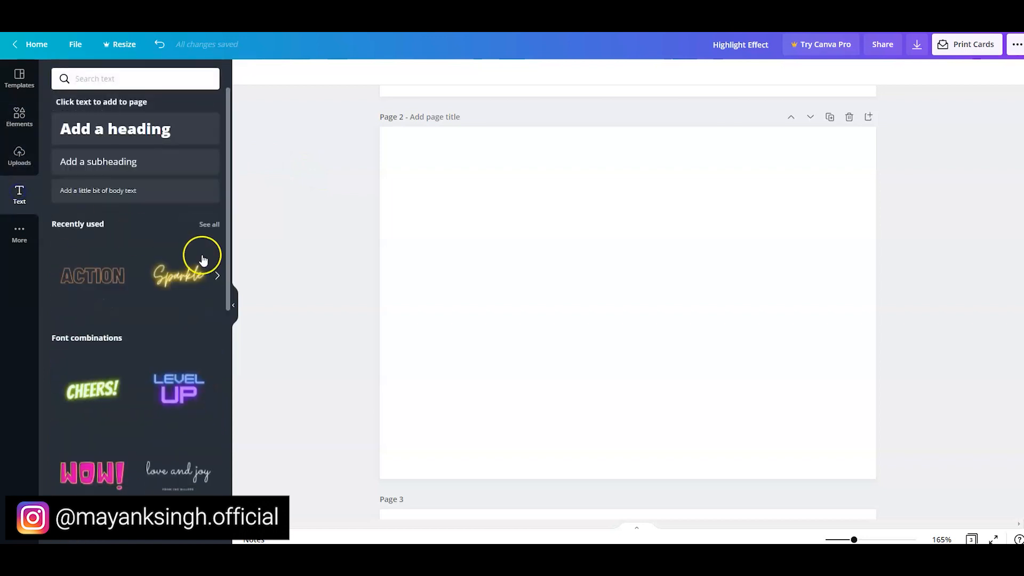
pyautogui.click(158, 140)
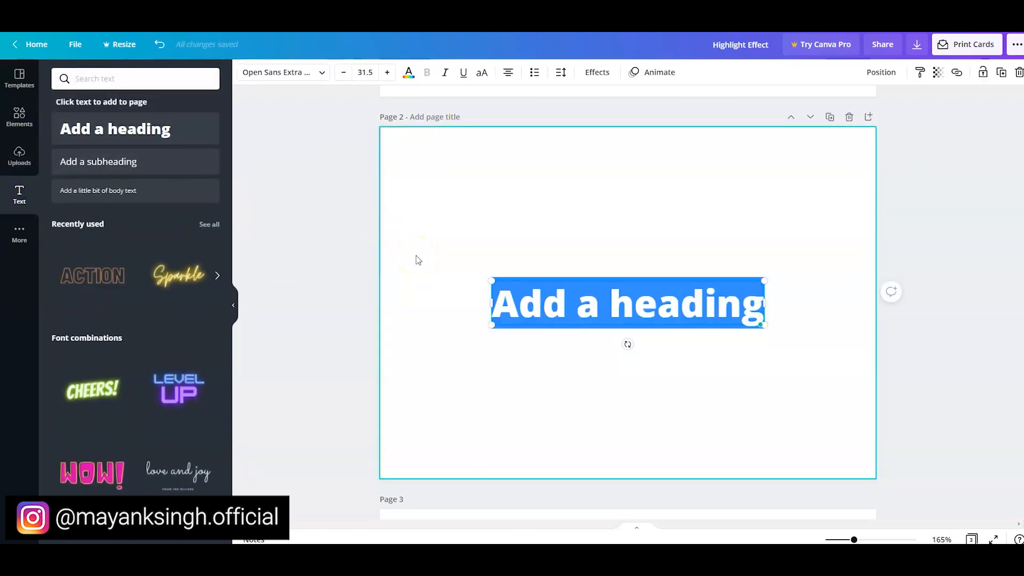
pyautogui.write('Highlight Effect')
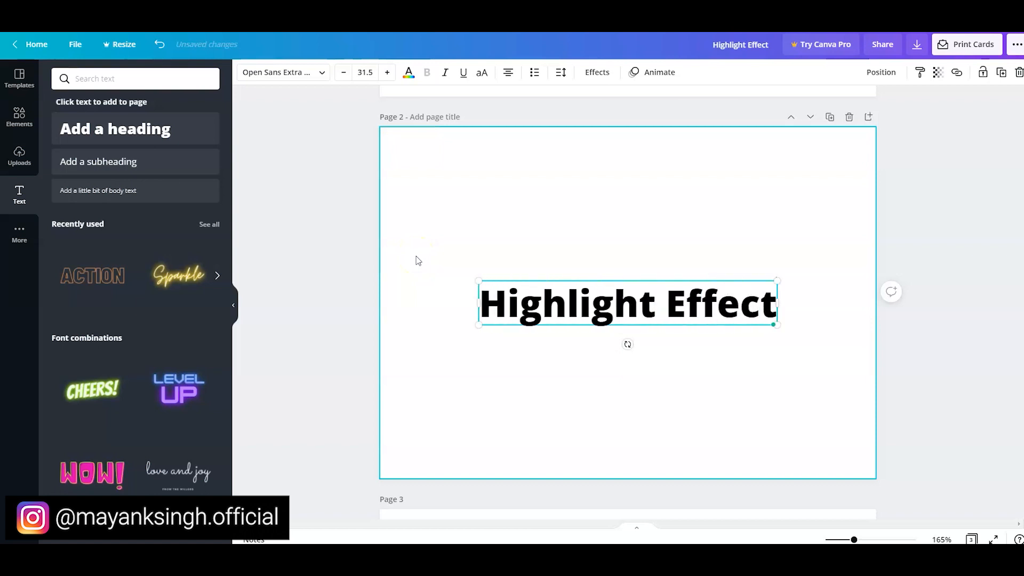
pyautogui.click(335, 279)
# - Place a square behind the Highlight Effect heading and fill it with the default yellow
pyautogui.click(36, 116)
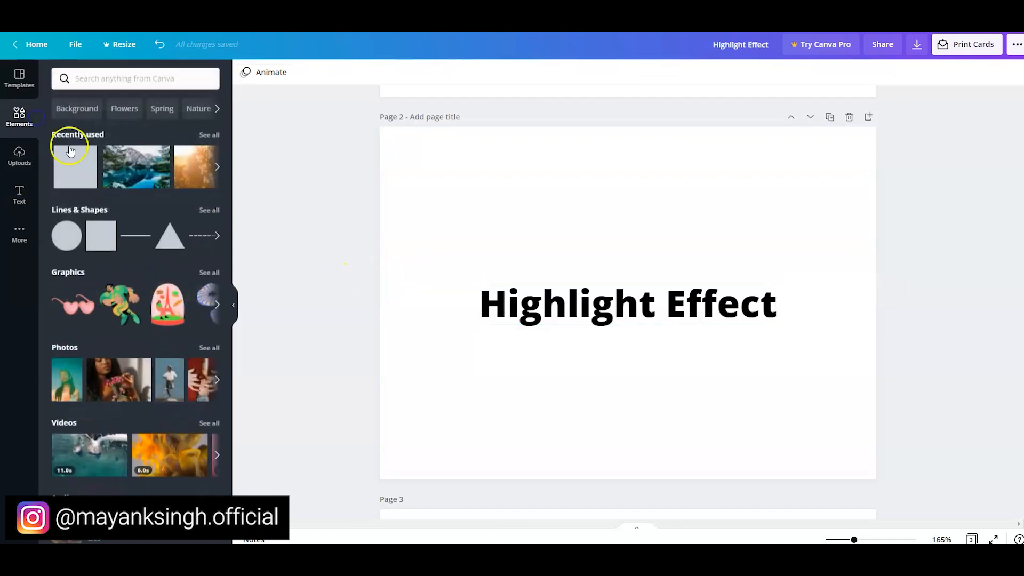
pyautogui.click(102, 235)
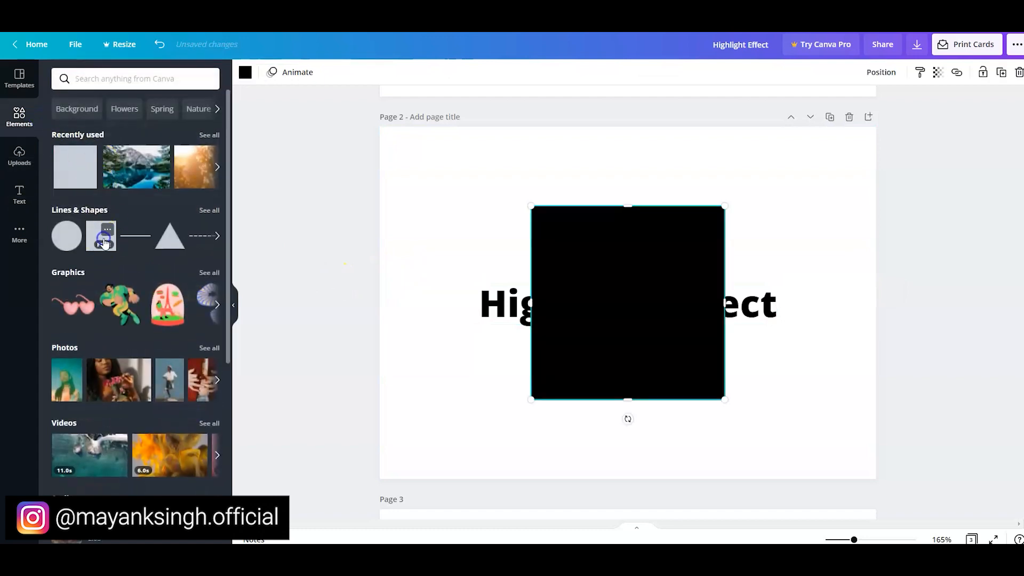
pyautogui.click(246, 73)
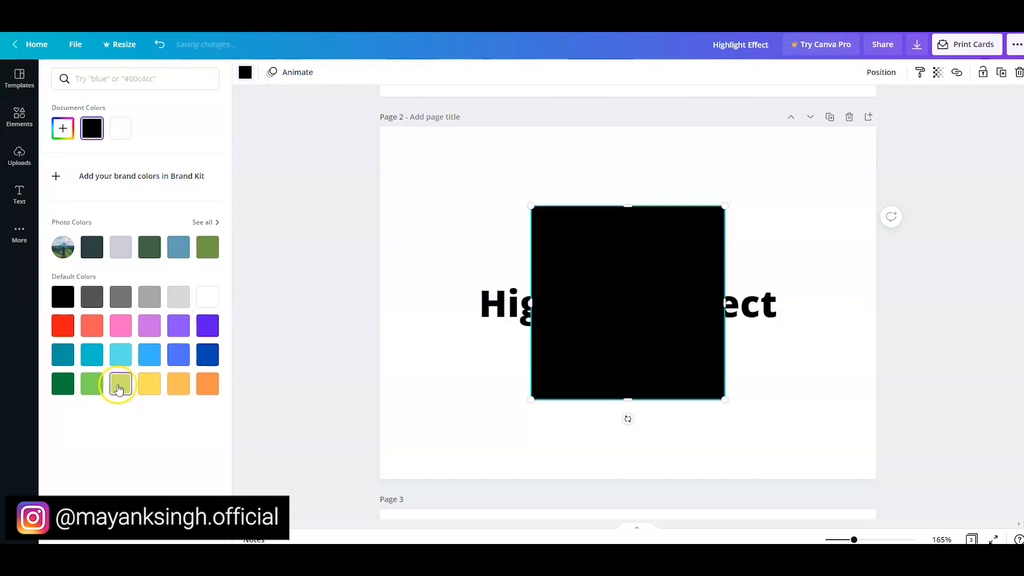
pyautogui.click(101, 385)
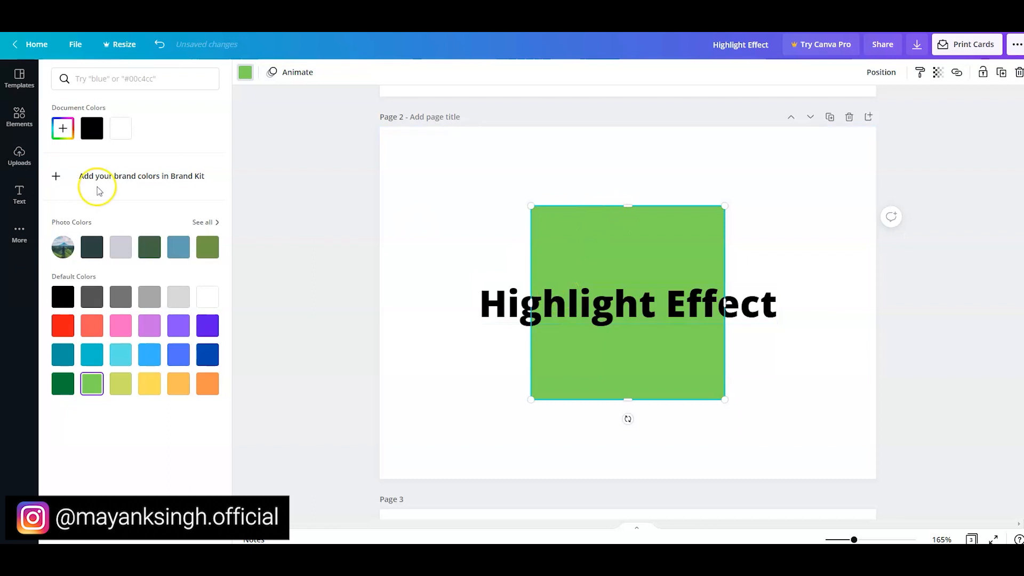
pyautogui.click(151, 383)
pyautogui.click(207, 388)
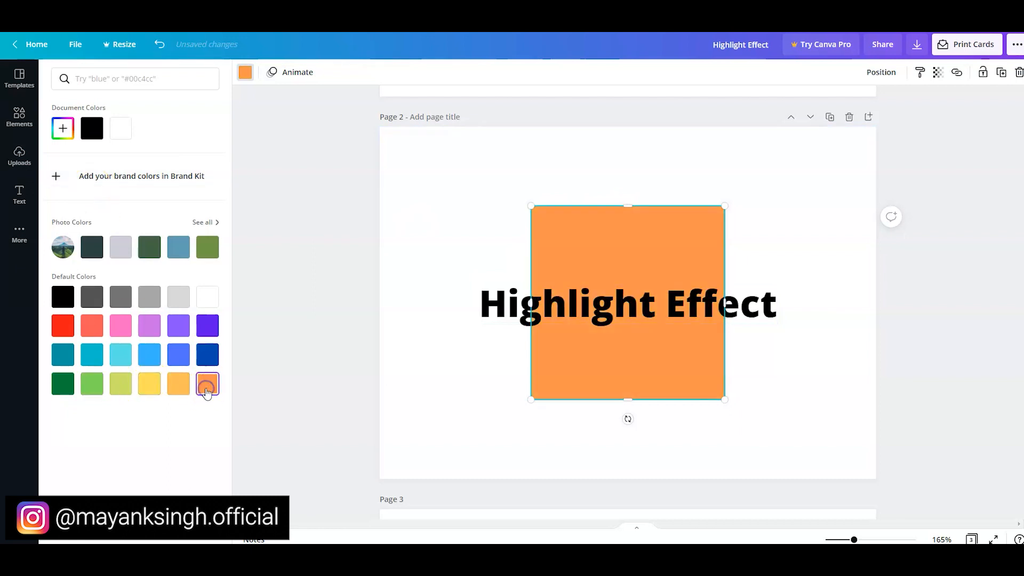
pyautogui.click(179, 385)
pyautogui.click(149, 384)
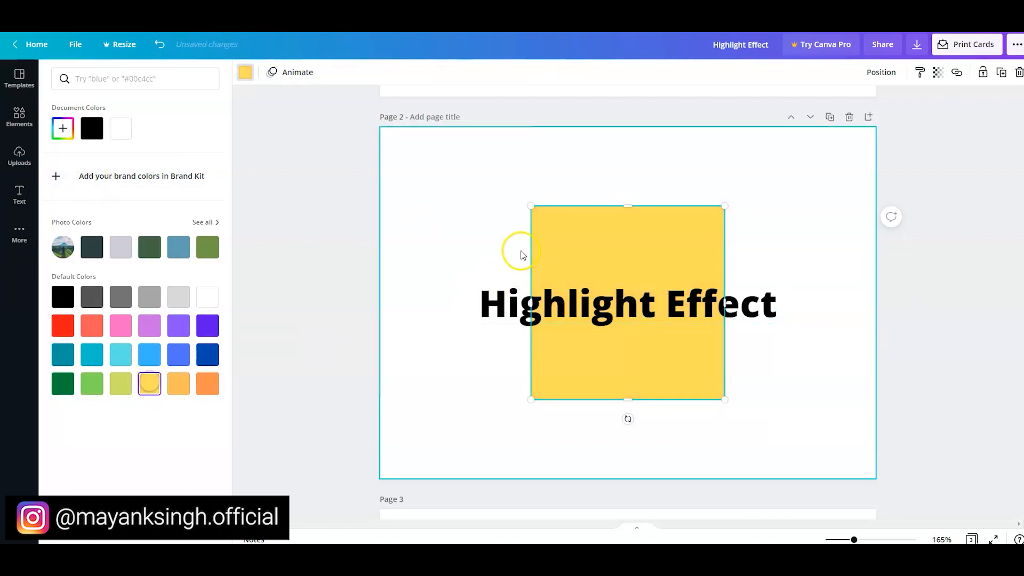
# - Resize the yellow square into a bar about 9.4 wide and 0.8 high behind the lower half of the heading
pyautogui.moveTo(629, 224); pyautogui.dragTo(628, 303)
pyautogui.moveTo(628, 400); pyautogui.dragTo(610, 331)
pyautogui.moveTo(531, 315); pyautogui.dragTo(470, 316)
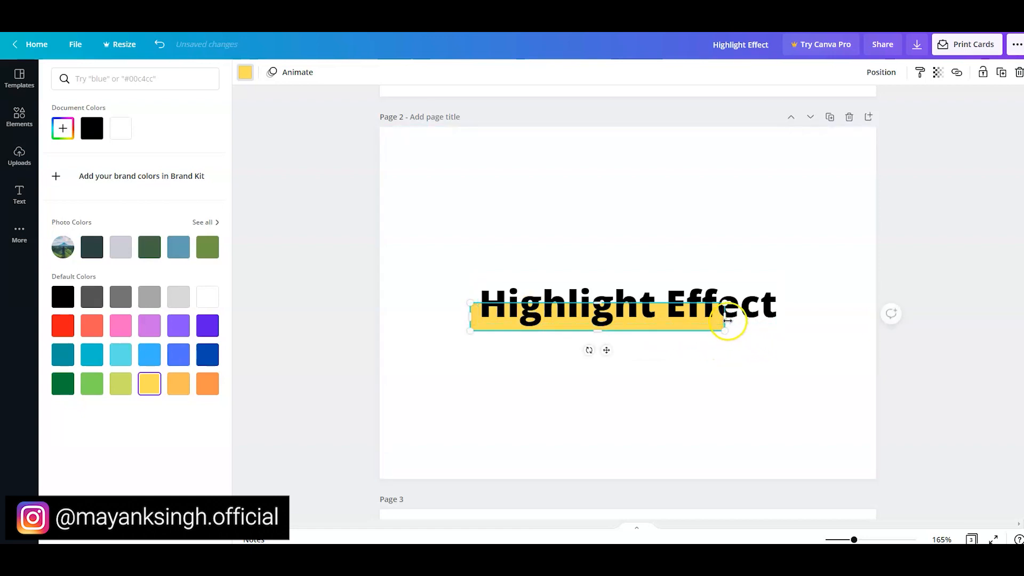
pyautogui.moveTo(761, 326); pyautogui.dragTo(782, 331)
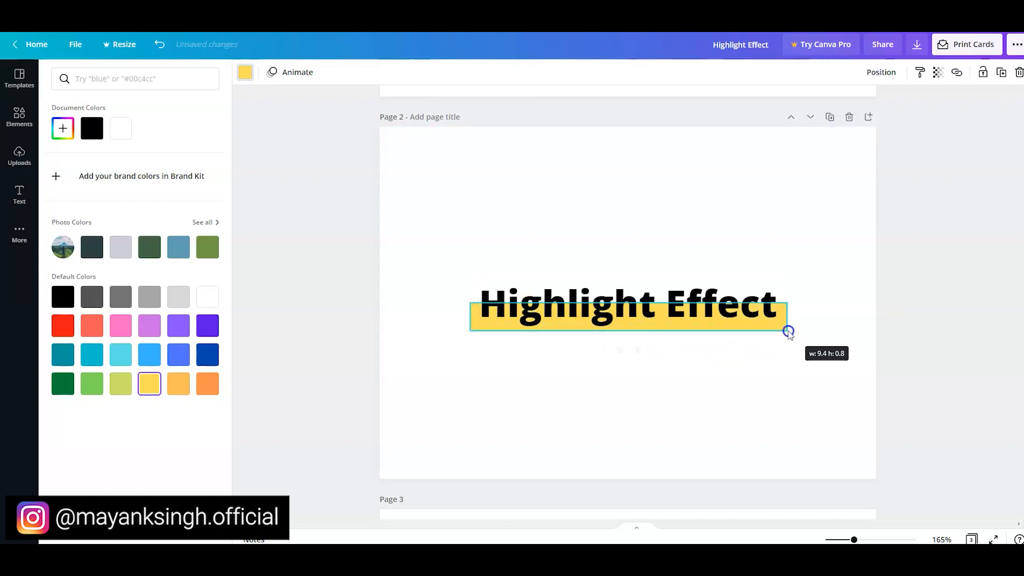
pyautogui.click(341, 297)
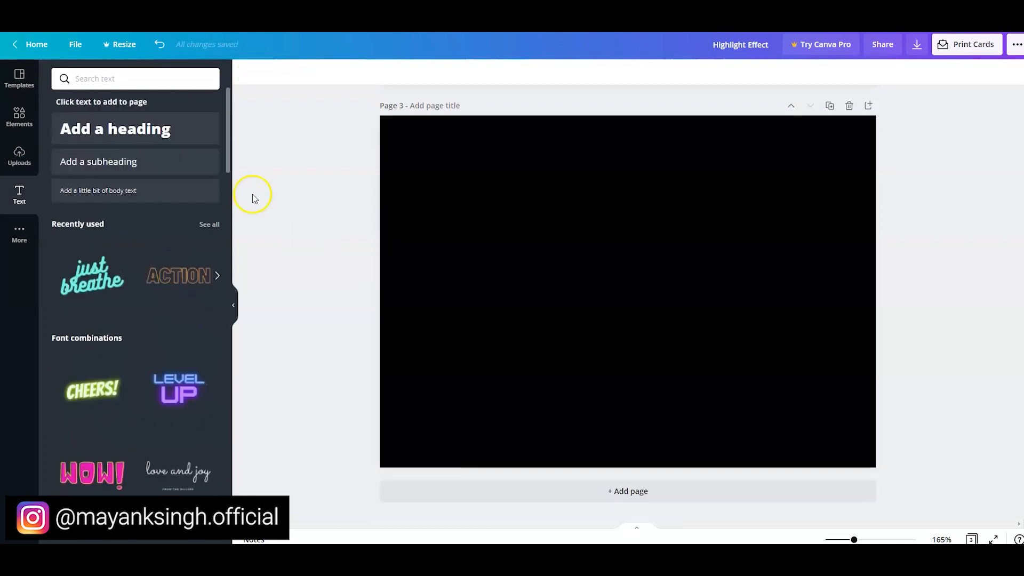
# - Add a heading reading "3 D Effect" in the bold Agrandir Grand font to the black page 3
pyautogui.click(148, 128)
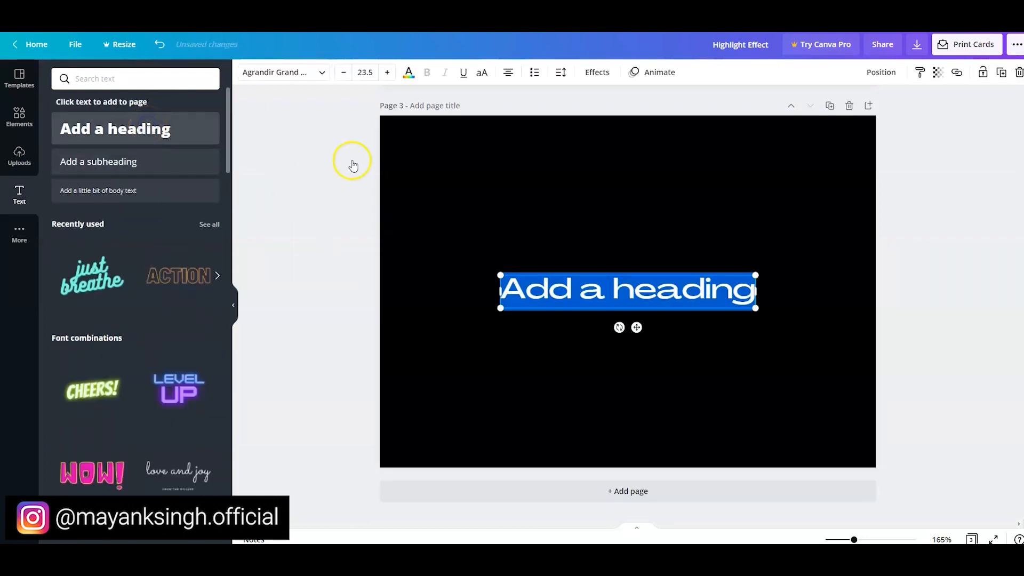
pyautogui.click(319, 73)
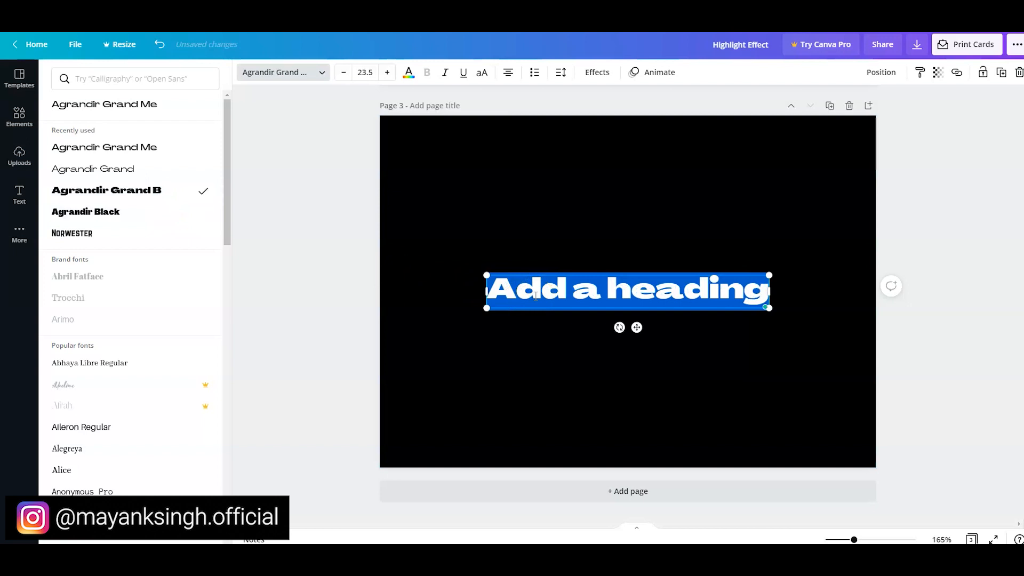
pyautogui.write('3')
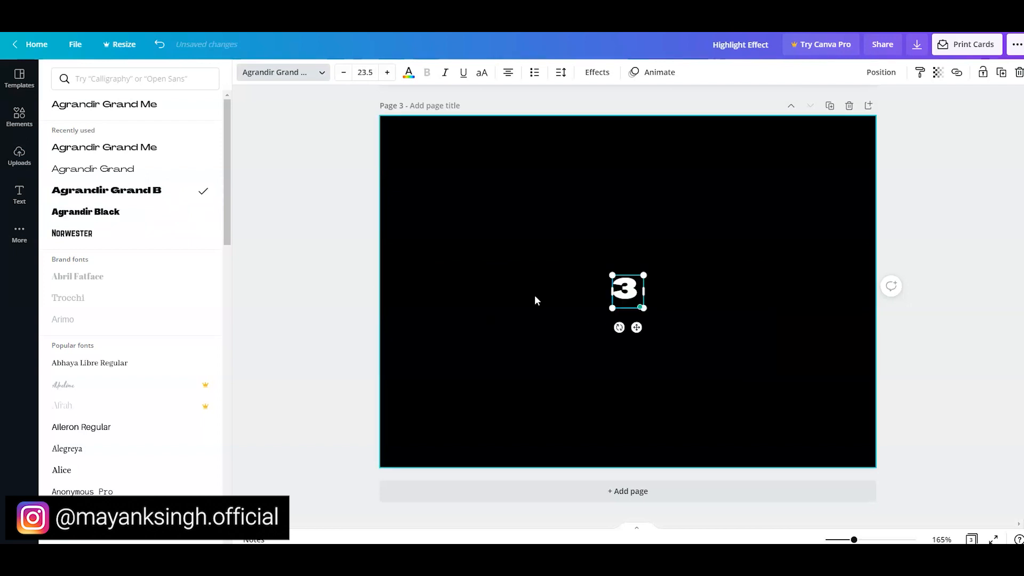
pyautogui.write(' D Effect')
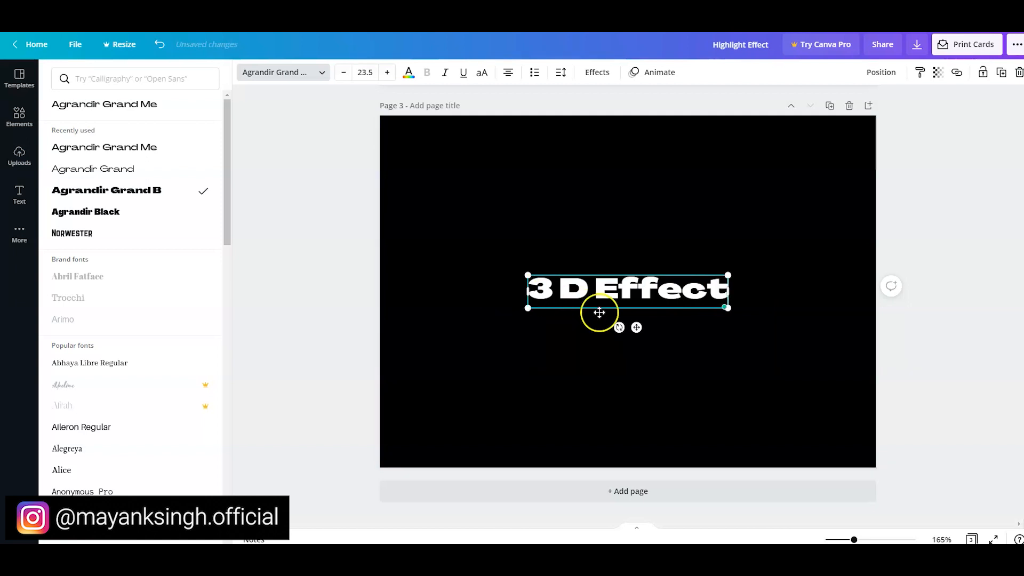
pyautogui.click(683, 319)
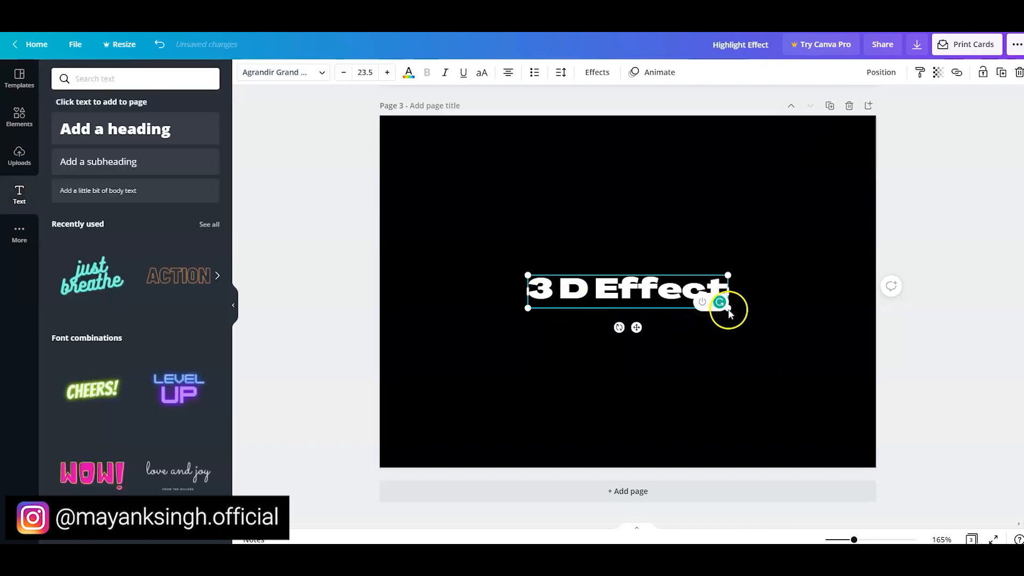
# - Enlarge the 3 D Effect heading to about 8.7 wide and 1.4 high and centre it on the page both ways
pyautogui.moveTo(485, 257); pyautogui.dragTo(441, 228)
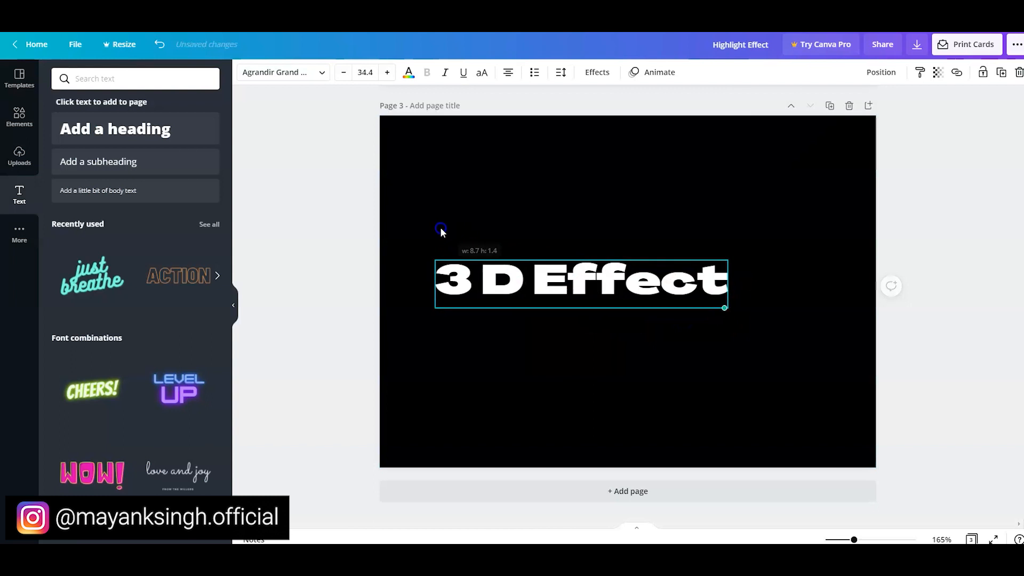
pyautogui.click(874, 73)
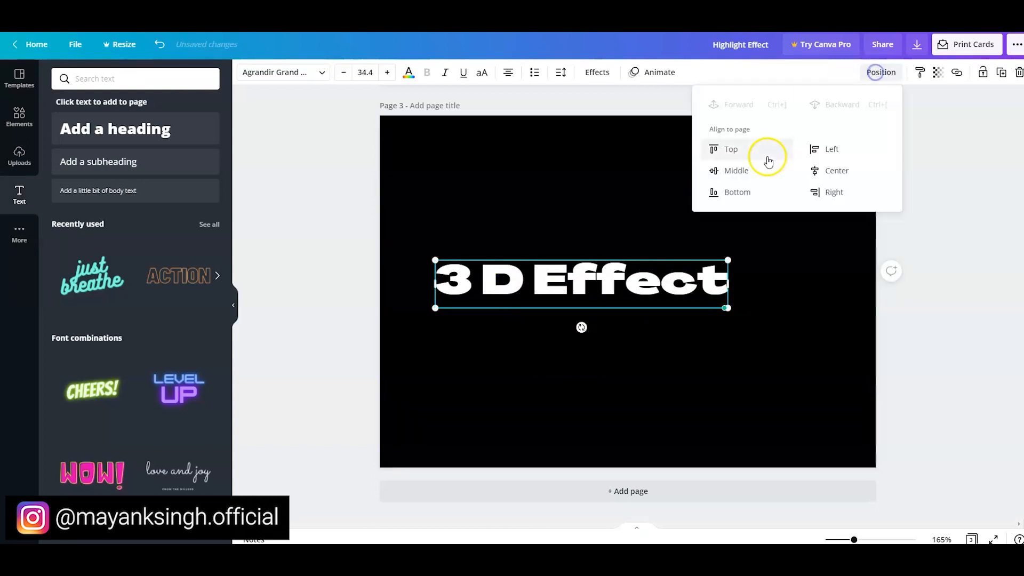
pyautogui.click(731, 170)
pyautogui.click(821, 169)
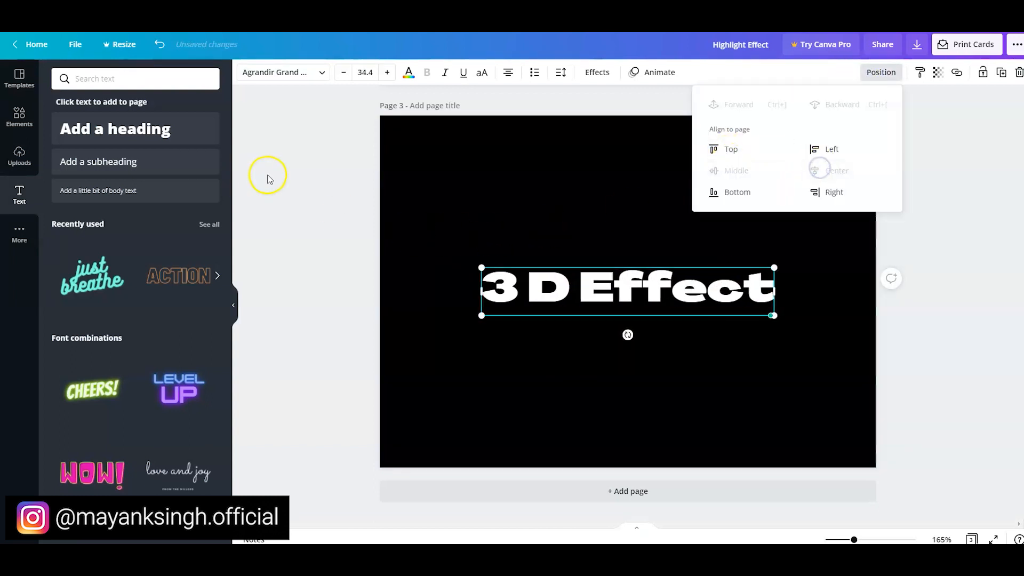
pyautogui.click(287, 173)
# - Colour the 3 D Effect heading with the default light turquoise blue
pyautogui.click(407, 72)
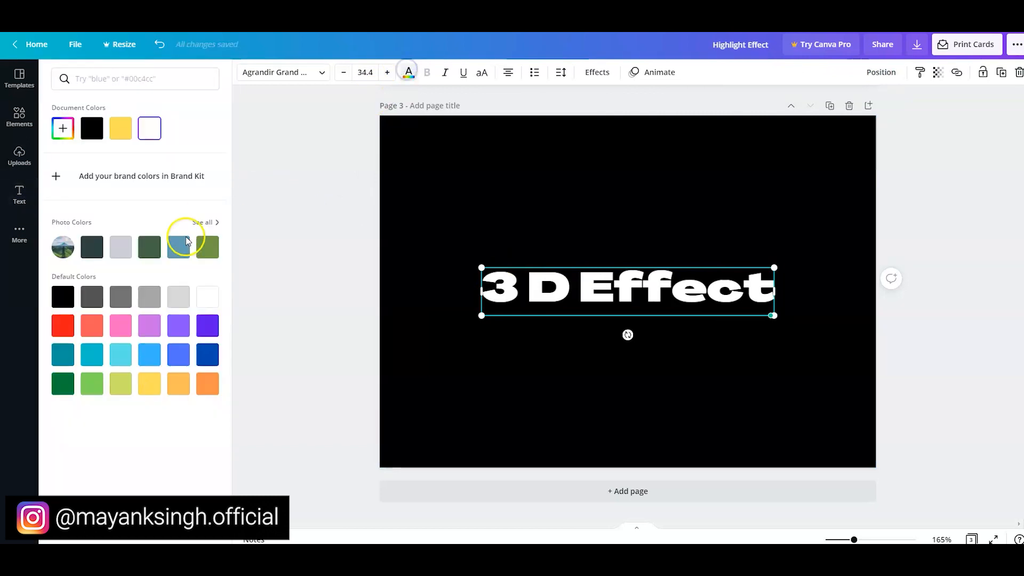
pyautogui.click(119, 356)
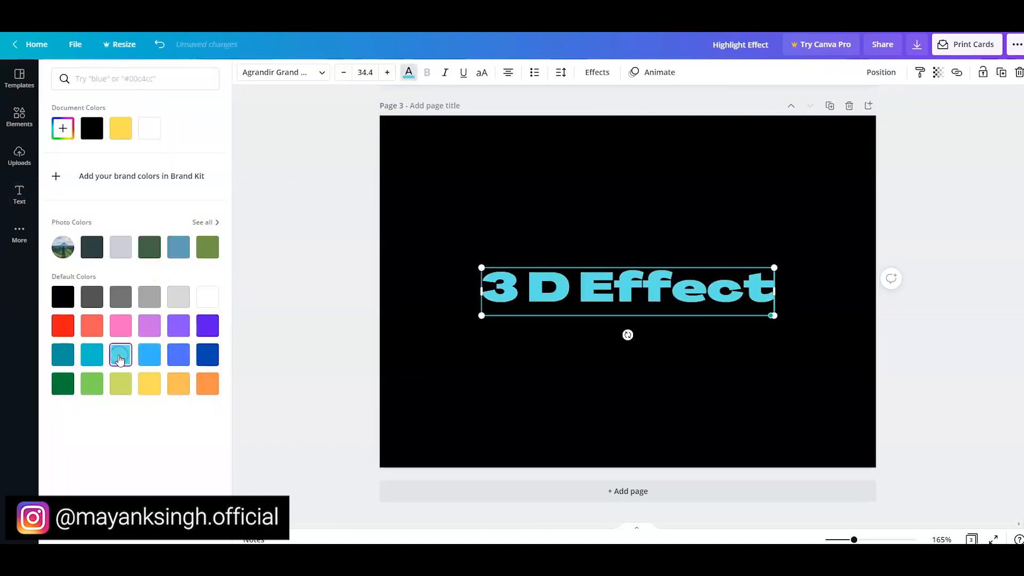
pyautogui.click(292, 311)
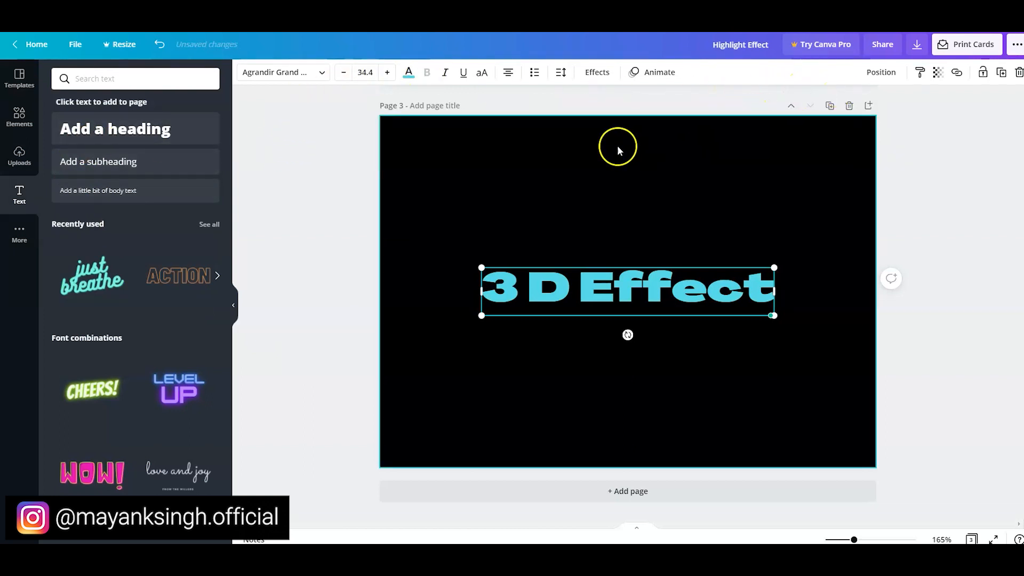
# - Apply a Shadow effect with offset 100, direction -43, blur 0 and transparency 36 to the 3 D Effect heading, and enlarge and reposition the heading
pyautogui.click(597, 72)
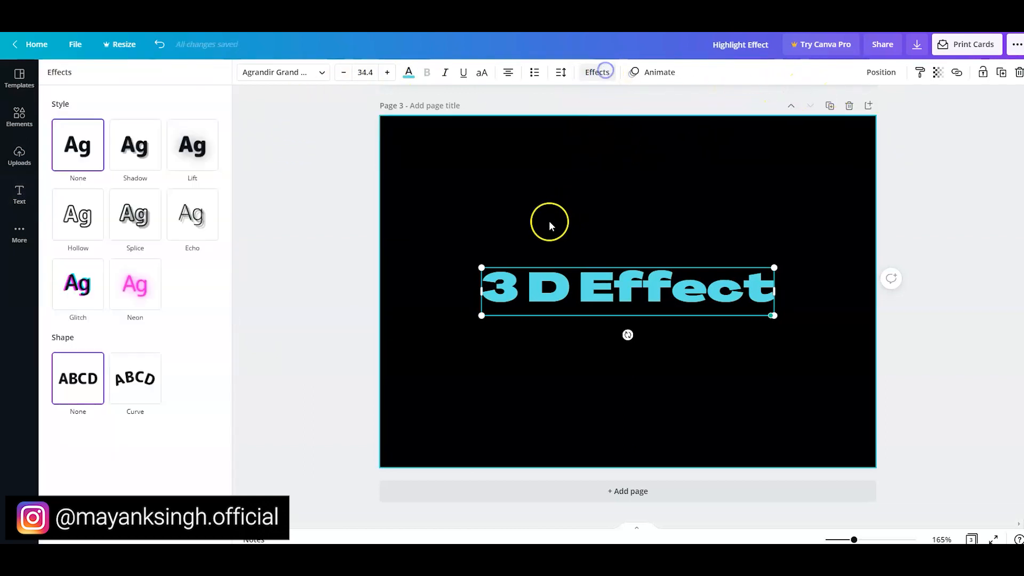
pyautogui.click(137, 163)
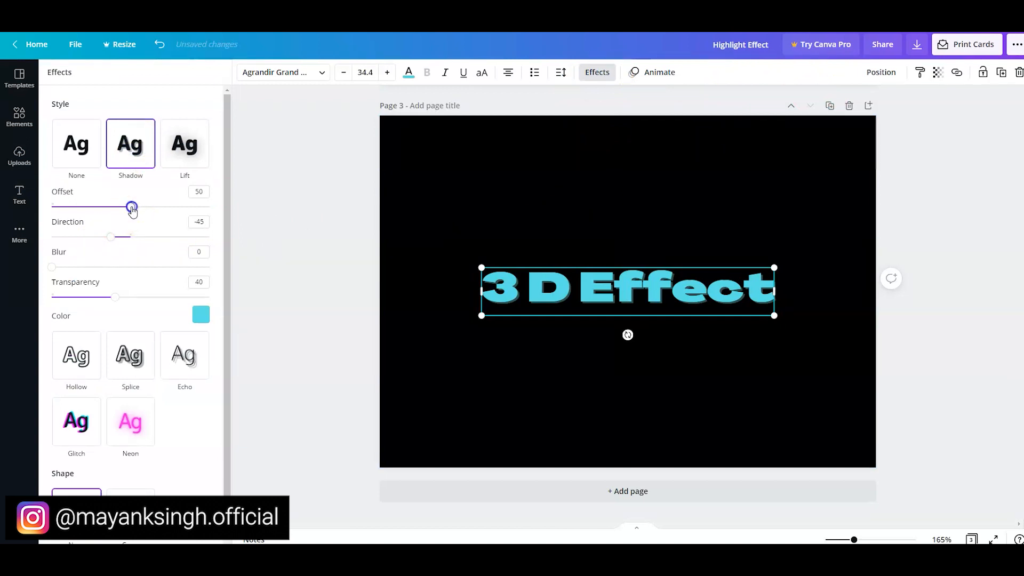
pyautogui.moveTo(110, 237); pyautogui.dragTo(169, 239)
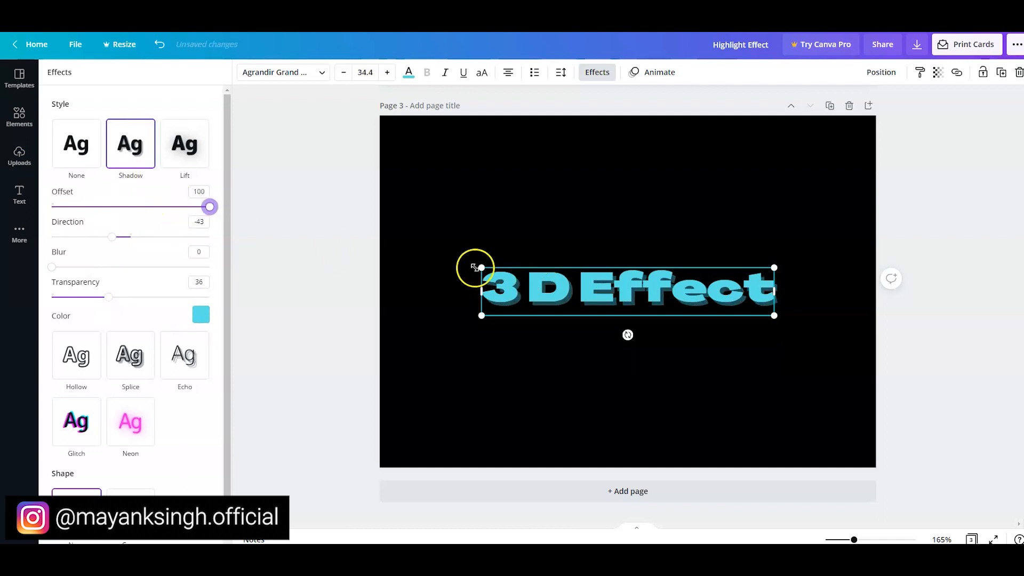
pyautogui.moveTo(476, 266); pyautogui.dragTo(375, 217)
pyautogui.moveTo(459, 293); pyautogui.dragTo(503, 290)
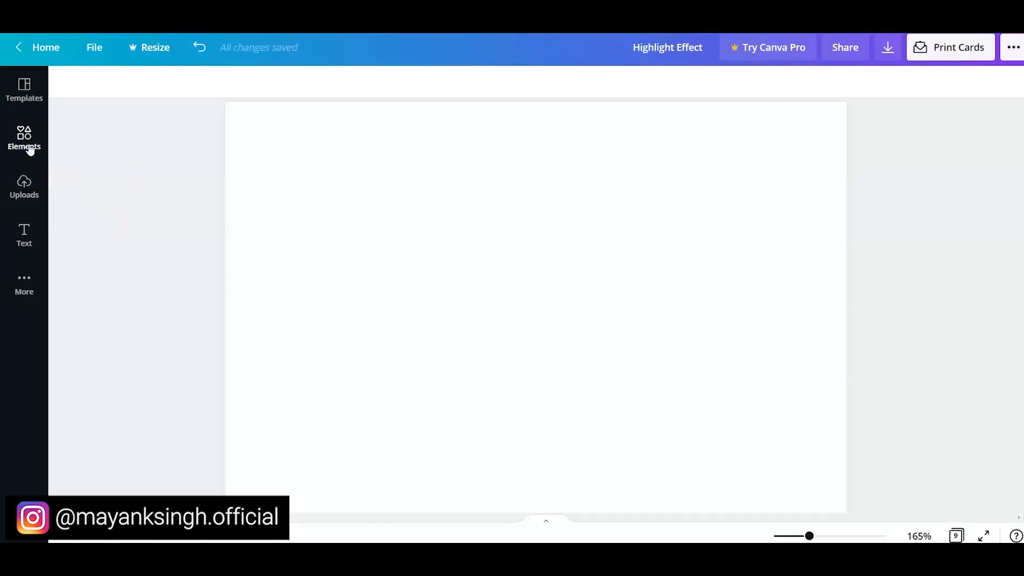
# - Search the elements library for "letter golden balloon"
pyautogui.click(30, 147)
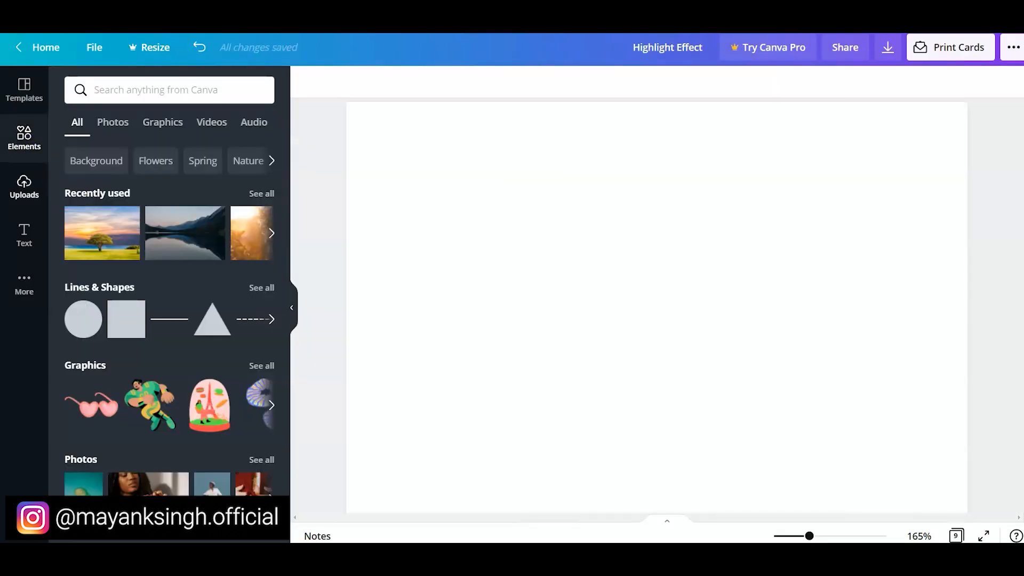
pyautogui.click(128, 95)
pyautogui.write('letter golden balloon')
pyautogui.press('Return')
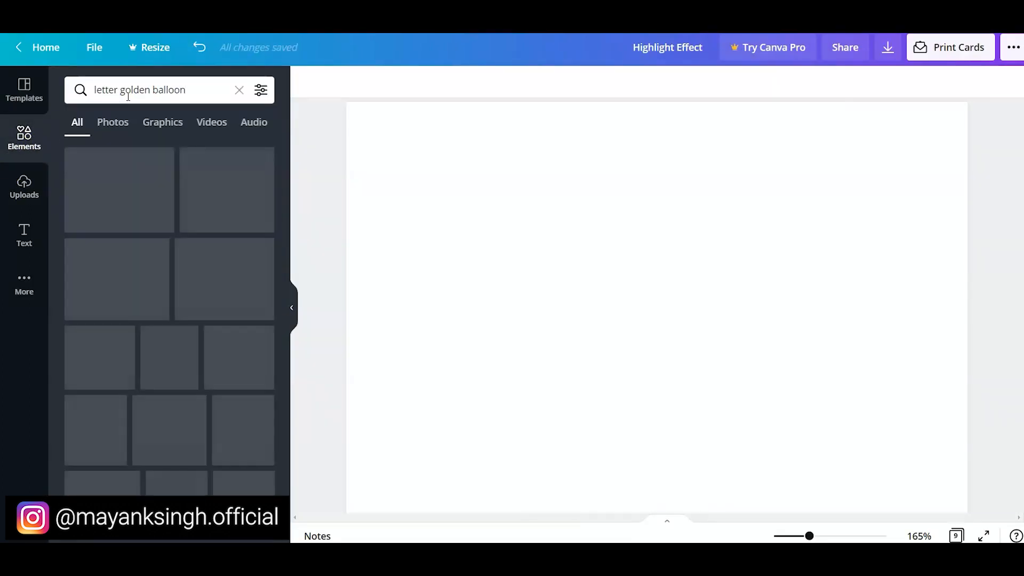
# - Add the golden balloon letters needed to spell BALLOON to the blank page, including two L's and two O's
pyautogui.scroll(-1, 145, 201)
pyautogui.scroll(1, 150, 199)
pyautogui.scroll(-15, 160, 199)
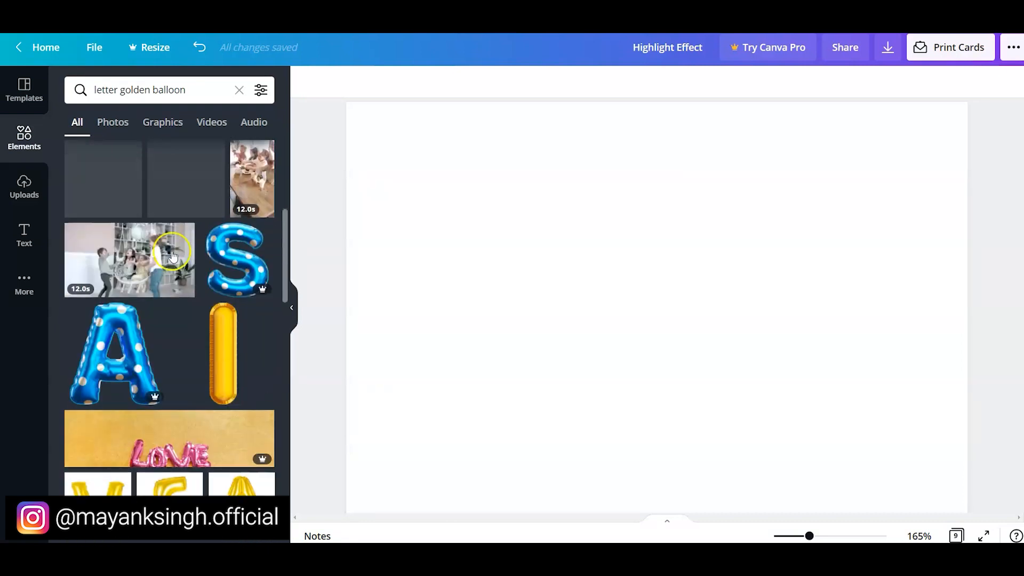
pyautogui.scroll(-10, 171, 374)
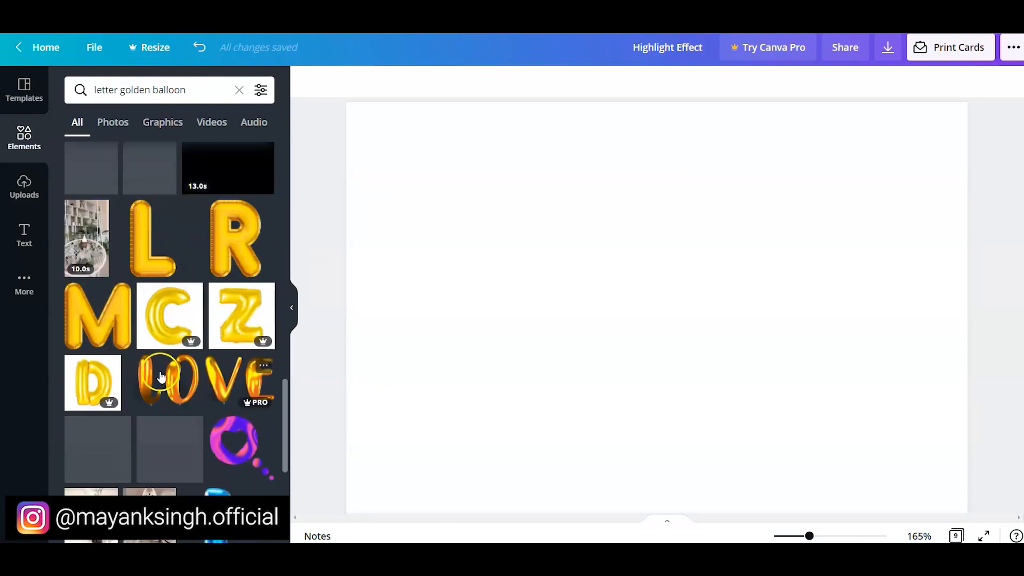
pyautogui.scroll(-8, 163, 362)
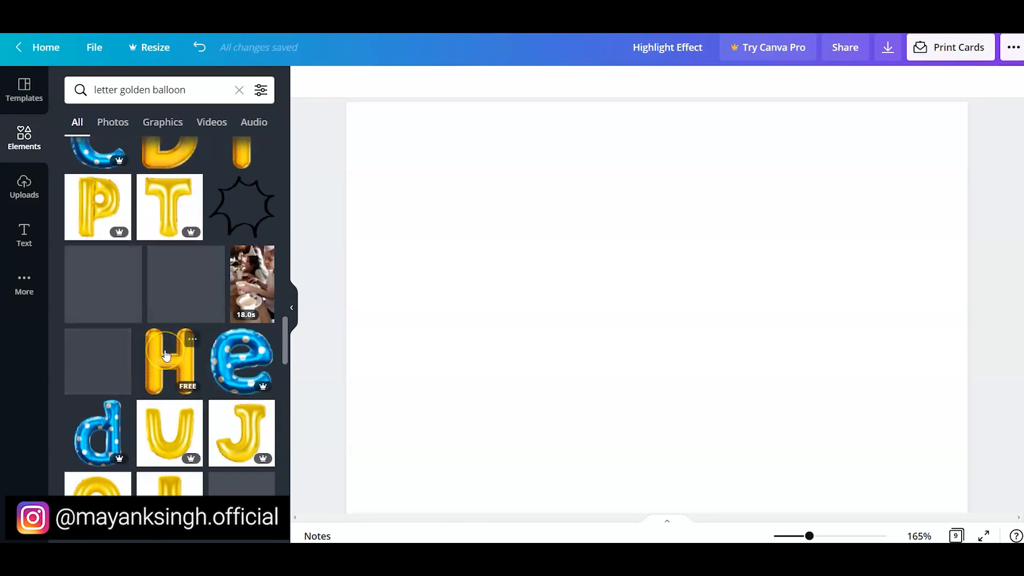
pyautogui.click(99, 365)
pyautogui.scroll(15, 195, 331)
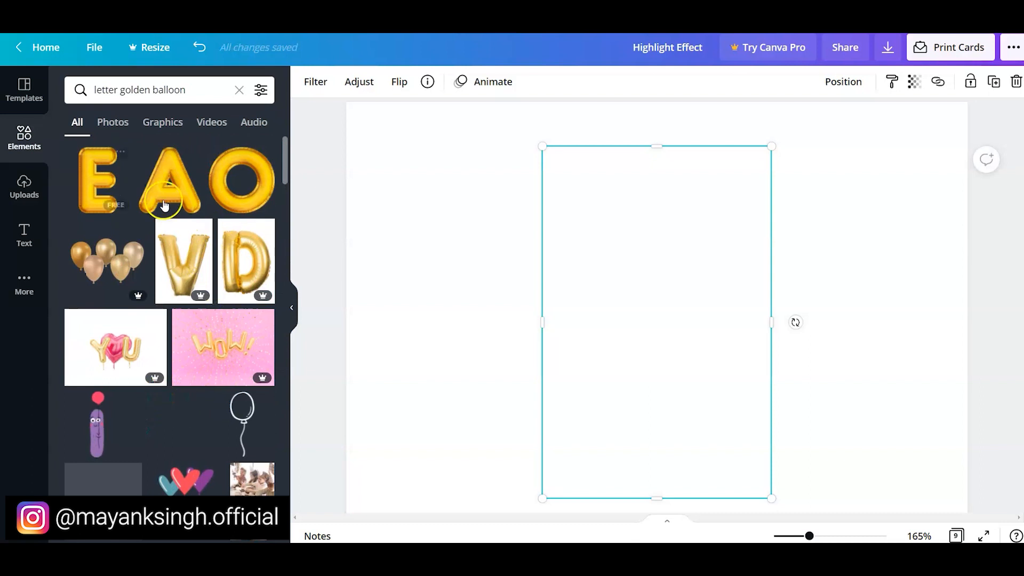
pyautogui.scroll(-10, 232, 319)
pyautogui.scroll(-5, 233, 329)
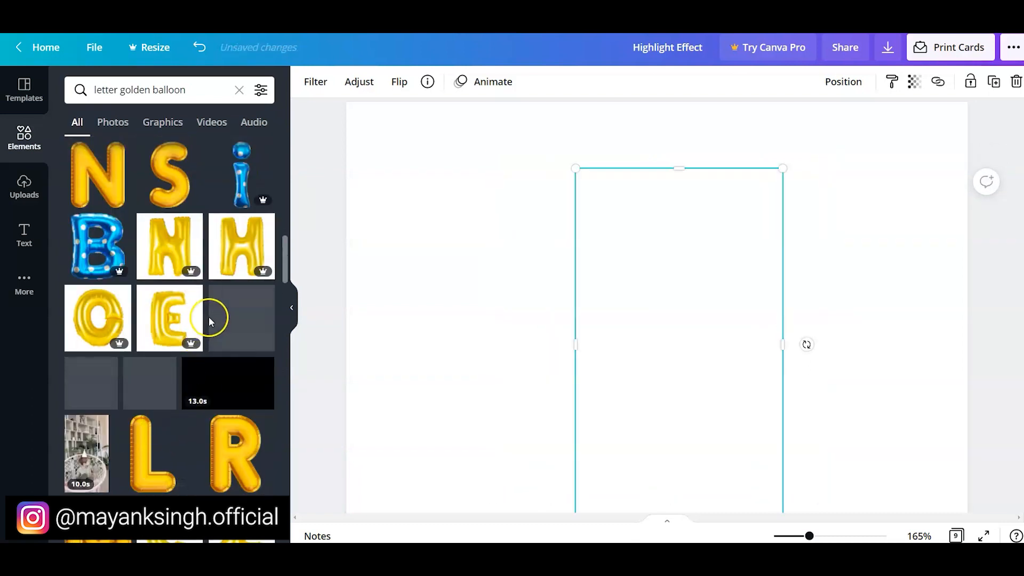
pyautogui.scroll(15, 213, 315)
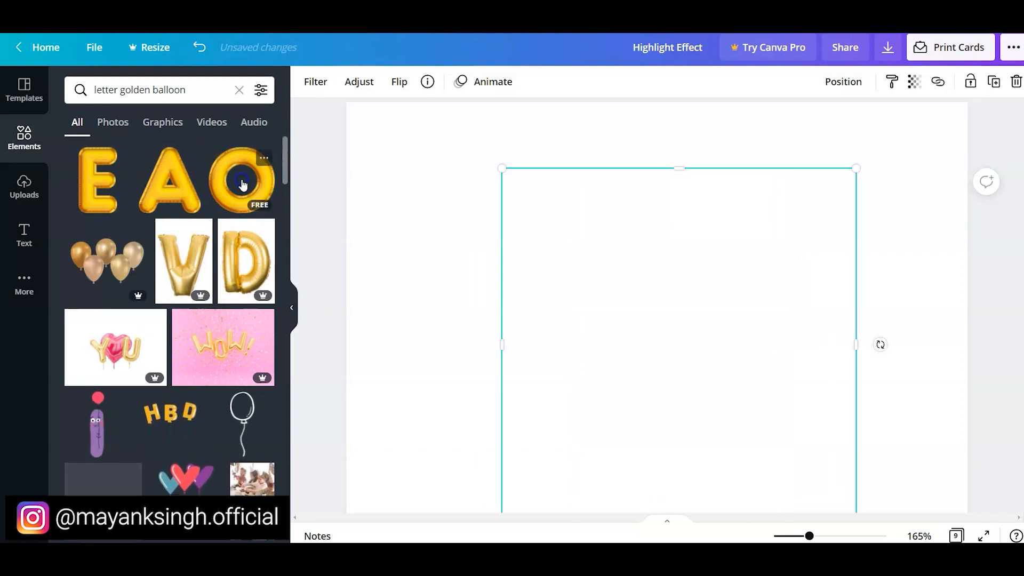
pyautogui.scroll(-10, 193, 252)
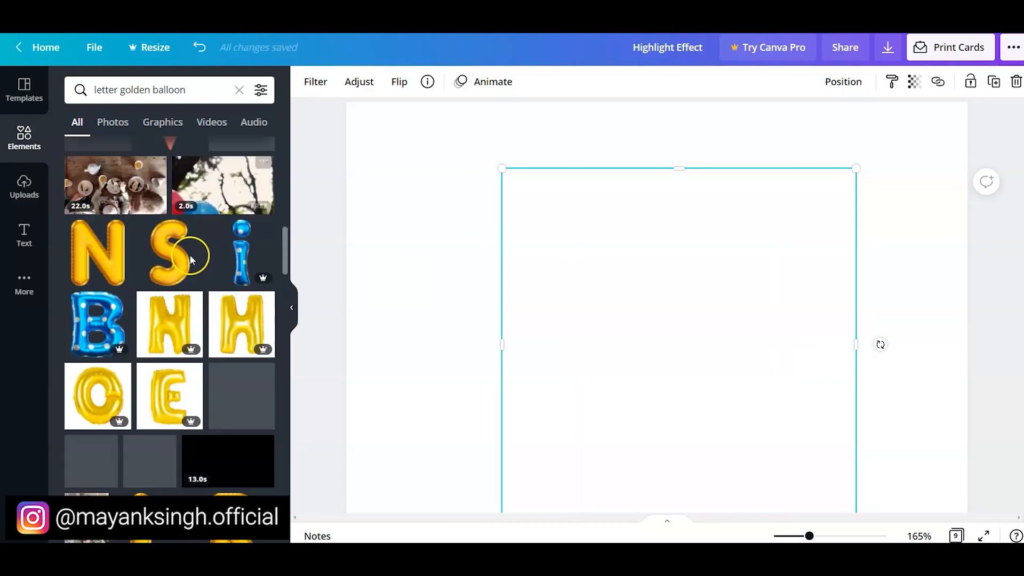
# - Shrink all the balloon letters together and move the stack to the page's left side
pyautogui.moveTo(327, 137); pyautogui.dragTo(584, 290)
pyautogui.moveTo(530, 160); pyautogui.dragTo(456, 282)
pyautogui.moveTo(529, 368); pyautogui.dragTo(485, 329)
pyautogui.click(320, 249)
# - Lay out the N, both O's and one L from the stack as the end of the word
pyautogui.moveTo(474, 272); pyautogui.dragTo(850, 276)
pyautogui.moveTo(415, 283); pyautogui.dragTo(733, 296)
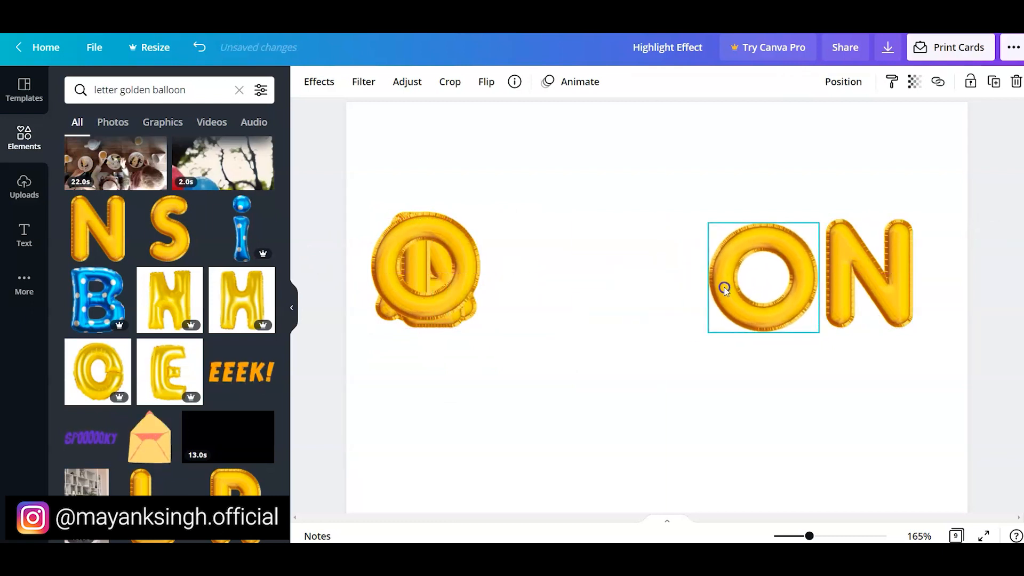
pyautogui.click(403, 289)
pyautogui.moveTo(404, 289); pyautogui.dragTo(601, 298)
# - Scale all the letters down, shift the LOON part right, and place the remaining L and A so the row spells BALLOON
pyautogui.moveTo(300, 181); pyautogui.dragTo(774, 293)
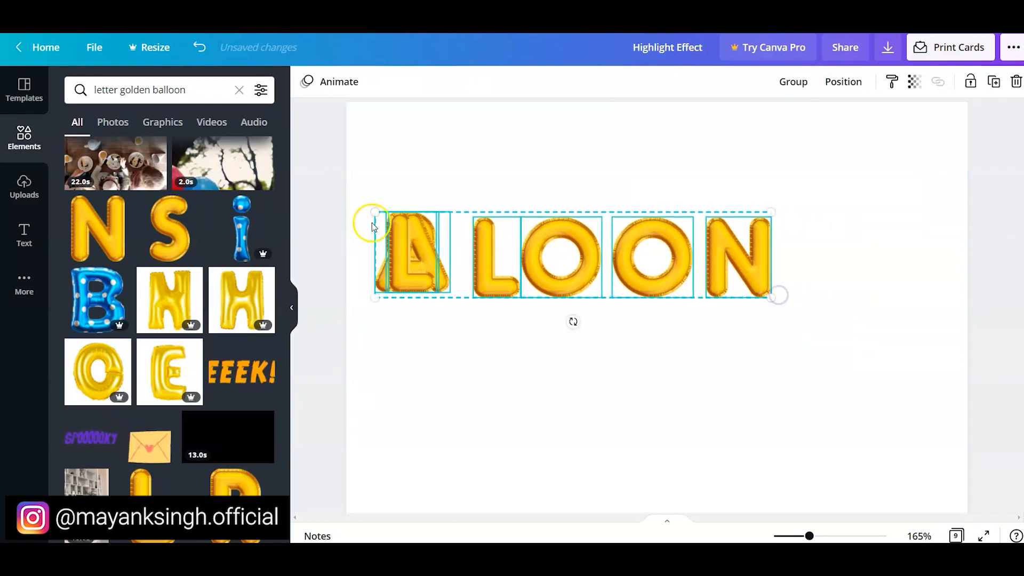
pyautogui.click(363, 216)
pyautogui.moveTo(993, 320); pyautogui.dragTo(652, 250)
pyautogui.click(401, 273)
pyautogui.moveTo(401, 273); pyautogui.dragTo(572, 274)
pyautogui.moveTo(418, 273); pyautogui.dragTo(507, 273)
# - Space the BALLOON letters evenly with Tidy up and move the whole row down towards the page's middle
pyautogui.moveTo(329, 195); pyautogui.dragTo(907, 343)
pyautogui.click(842, 81)
pyautogui.click(634, 344)
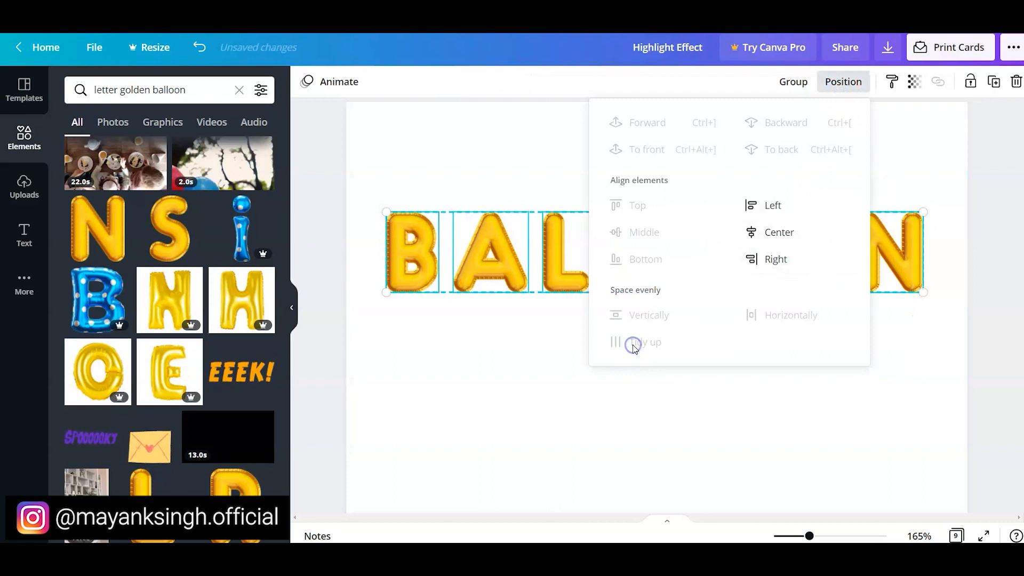
pyautogui.moveTo(322, 194); pyautogui.dragTo(991, 340)
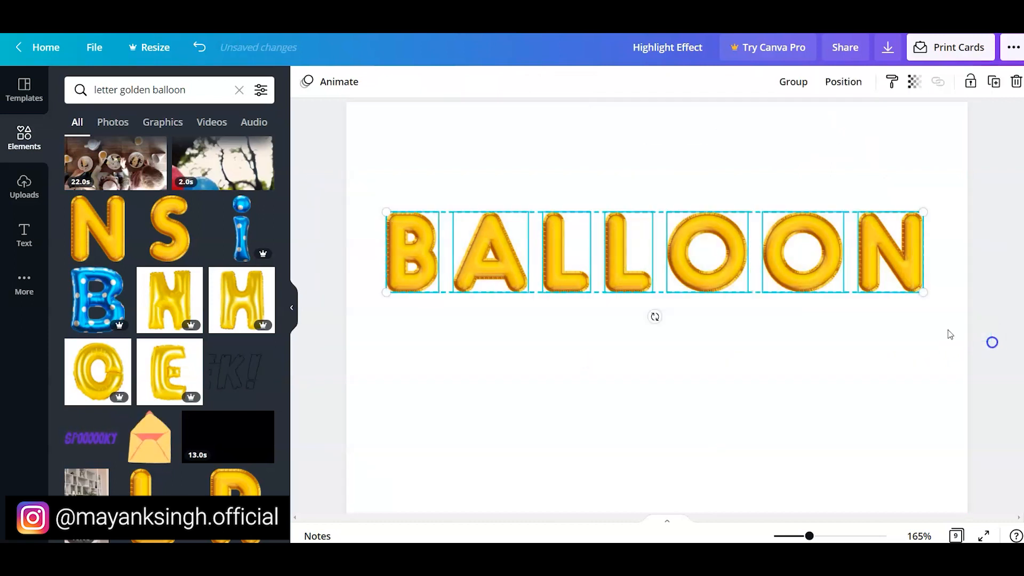
pyautogui.moveTo(702, 269); pyautogui.dragTo(709, 327)
pyautogui.click(327, 245)
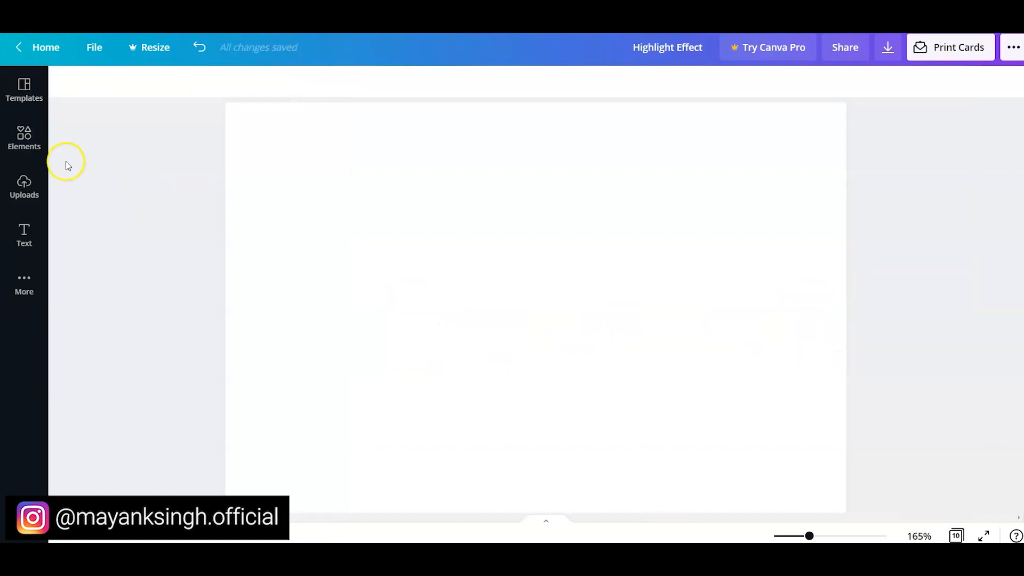
# - Search the elements library for "letter filled with flowers" for the new blank page
pyautogui.click(30, 147)
pyautogui.click(108, 92)
pyautogui.write('letter filled with flowers')
pyautogui.press('Return')
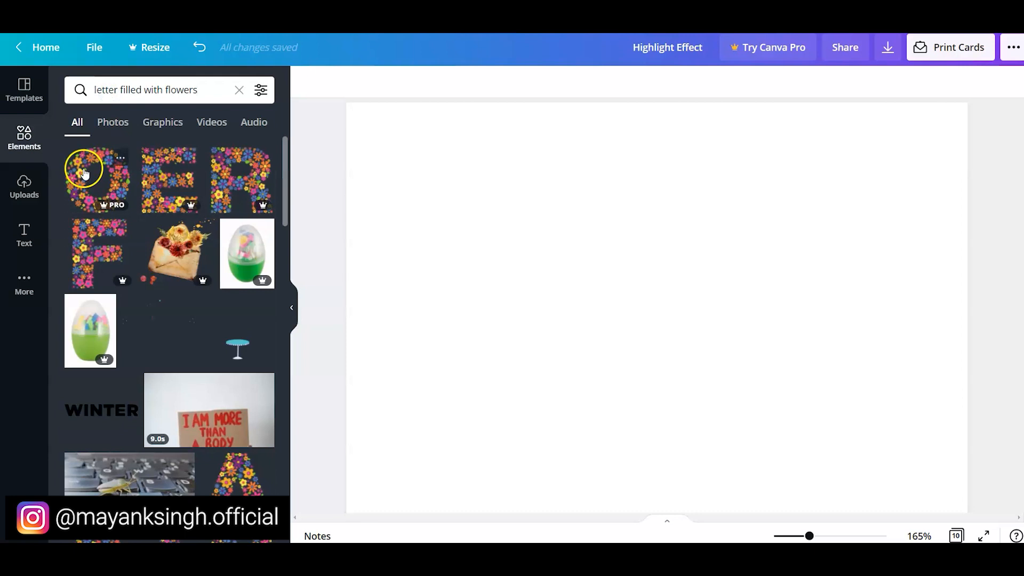
# - Add the flower-filled letters F, L, O, W, E and R to the blank page
pyautogui.click(103, 240)
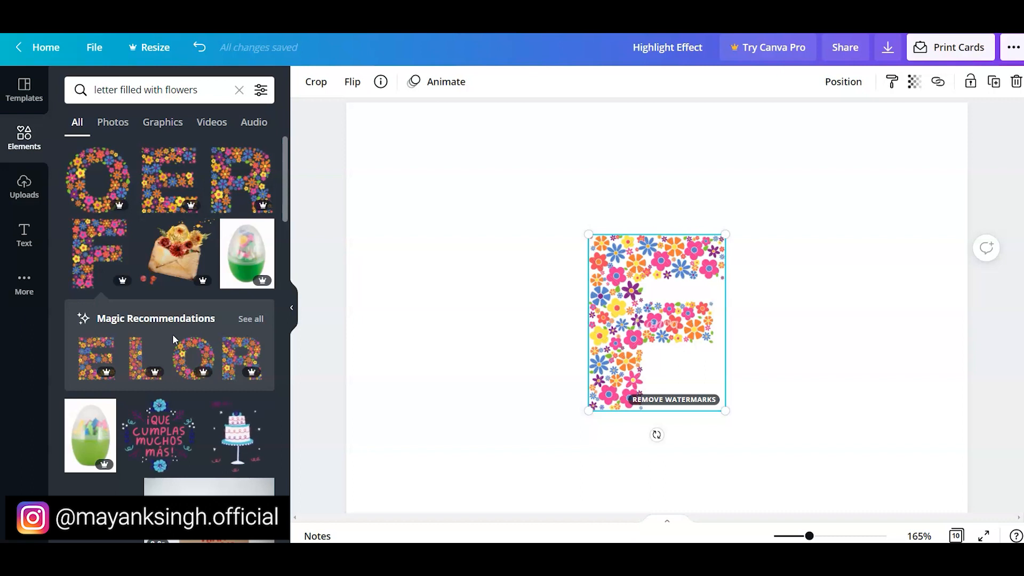
pyautogui.scroll(-10, 171, 333)
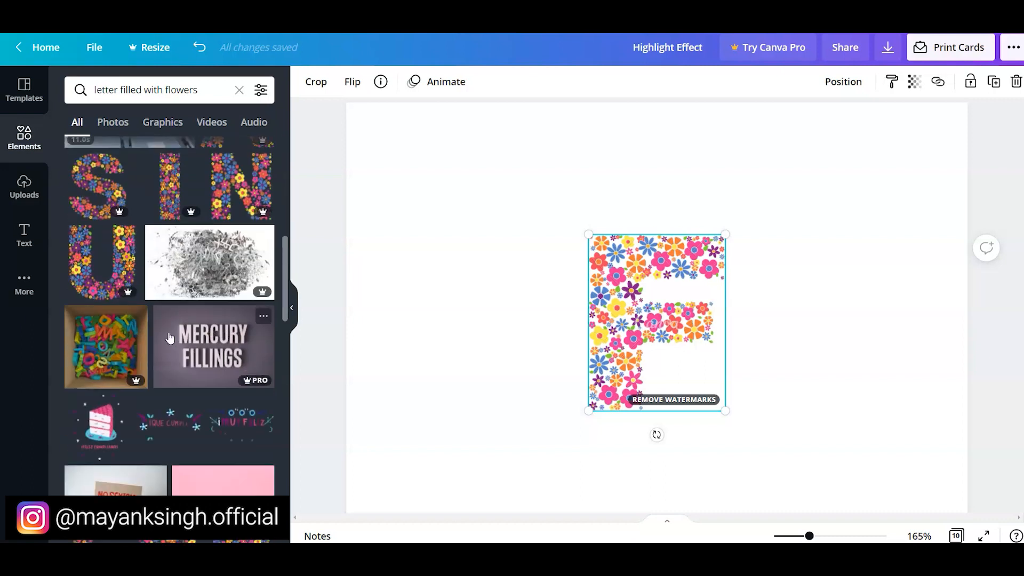
pyautogui.scroll(8, 169, 337)
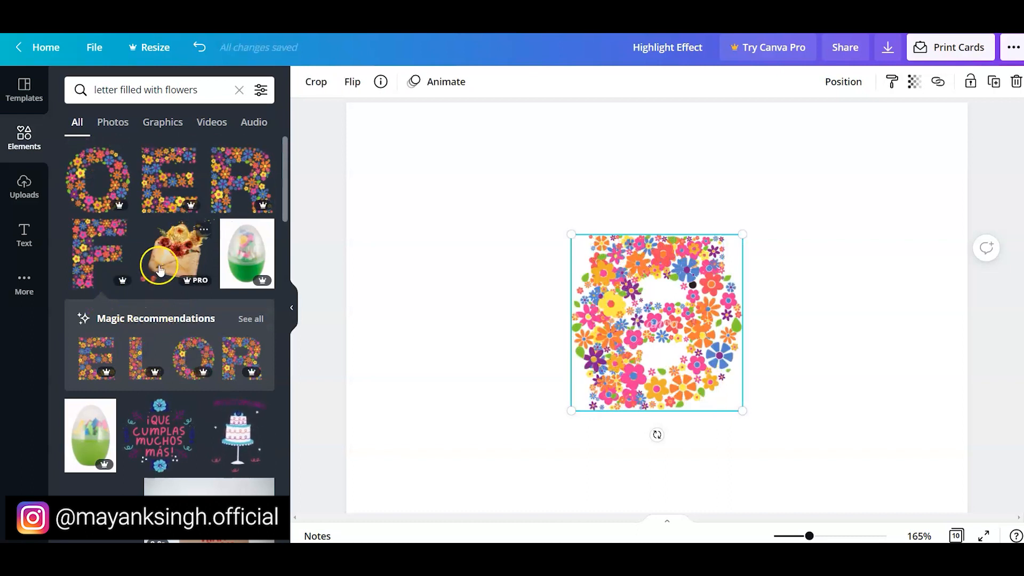
pyautogui.scroll(-5, 176, 266)
pyautogui.scroll(-10, 175, 362)
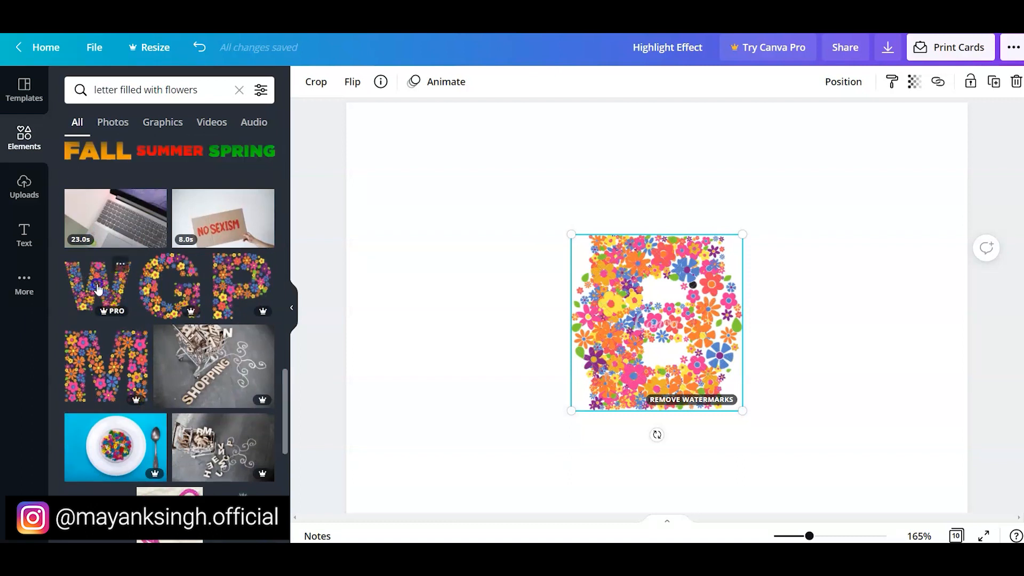
pyautogui.scroll(15, 137, 304)
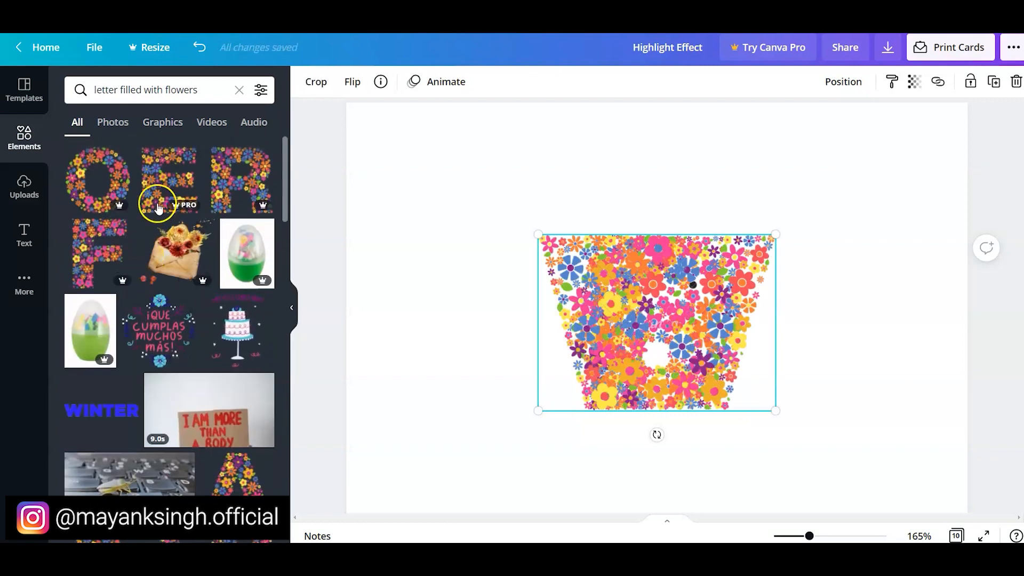
pyautogui.click(158, 207)
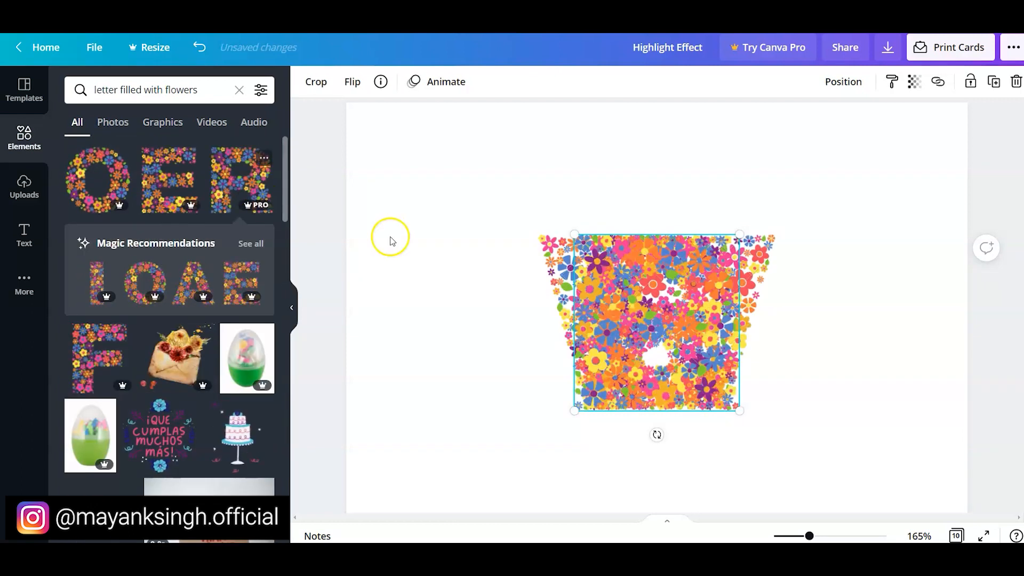
# - Scale the stacked flower letters down and spread them across the page in a row spelling FLOWER
pyautogui.moveTo(315, 208); pyautogui.dragTo(647, 334)
pyautogui.moveTo(618, 292); pyautogui.dragTo(913, 301)
pyautogui.click(338, 265)
pyautogui.moveTo(507, 304); pyautogui.dragTo(795, 296)
pyautogui.moveTo(438, 309); pyautogui.dragTo(554, 306)
pyautogui.moveTo(420, 313); pyautogui.dragTo(389, 297)
# - Space all the FLOWER letters evenly with Tidy up and deselect them
pyautogui.moveTo(323, 233); pyautogui.dragTo(954, 367)
pyautogui.click(843, 82)
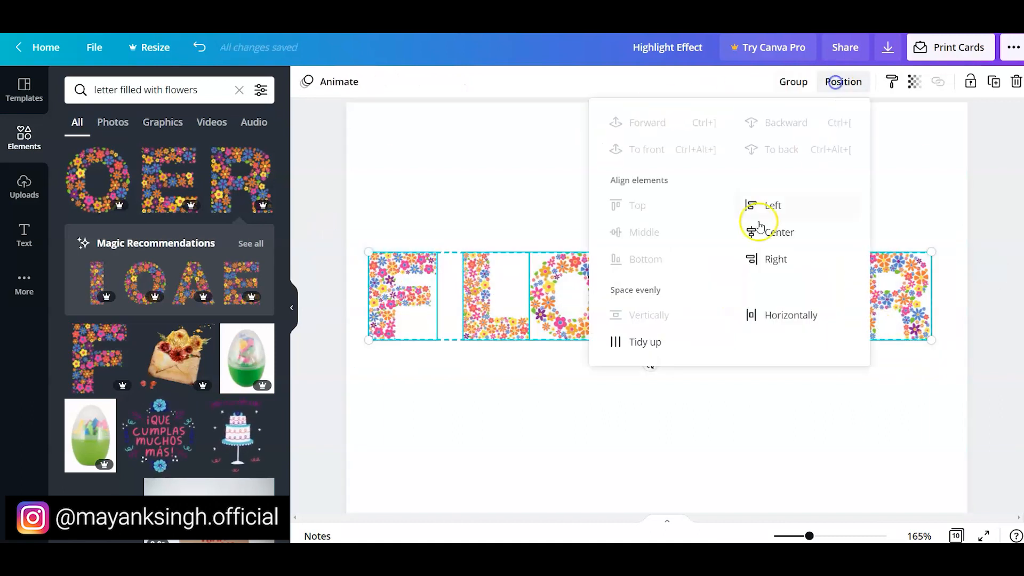
pyautogui.click(646, 342)
pyautogui.click(308, 195)
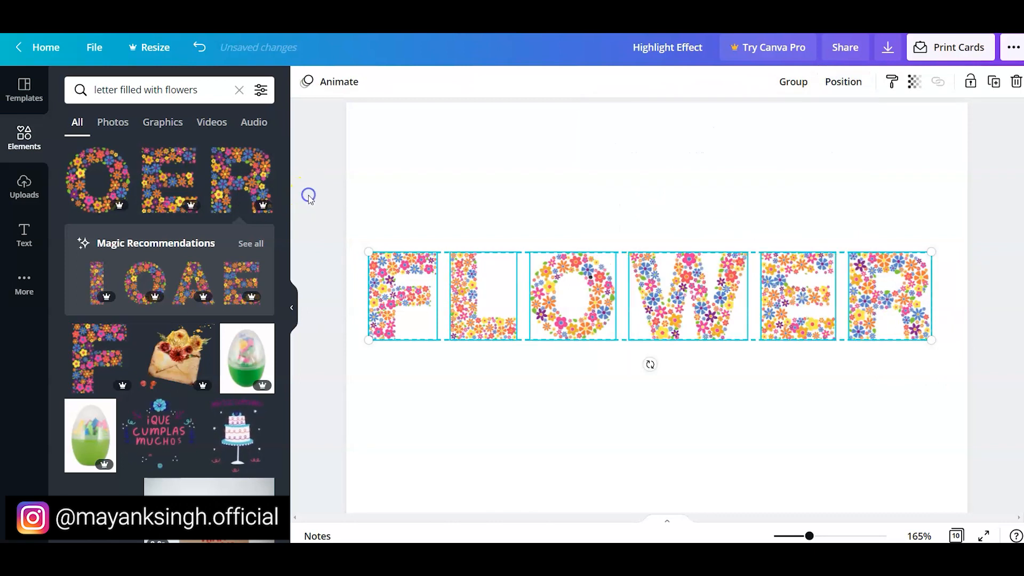
pyautogui.click(307, 197)
pyautogui.click(294, 302)
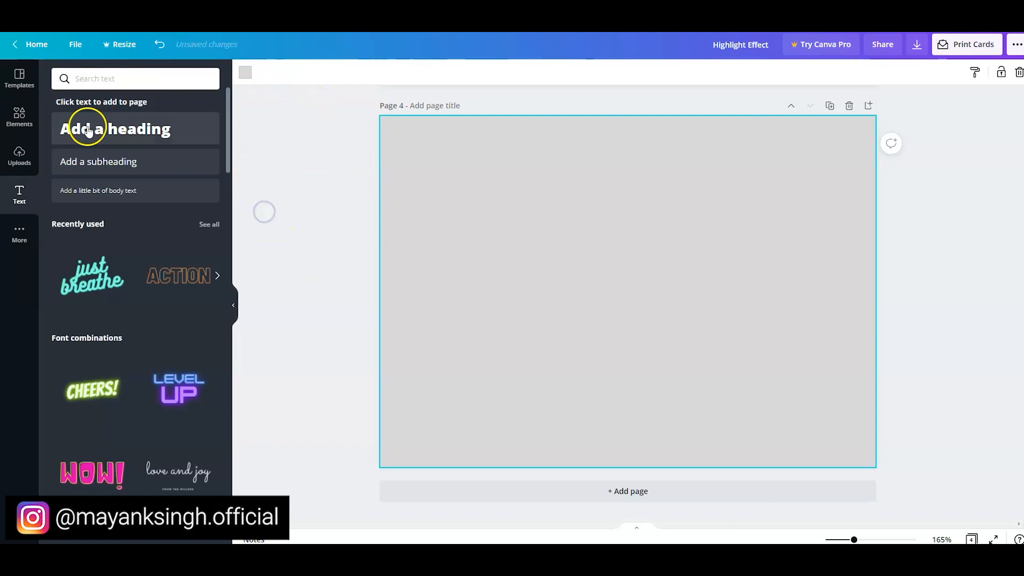
# - Add a heading reading "Glitch Effect" to the grey page 4
pyautogui.click(88, 130)
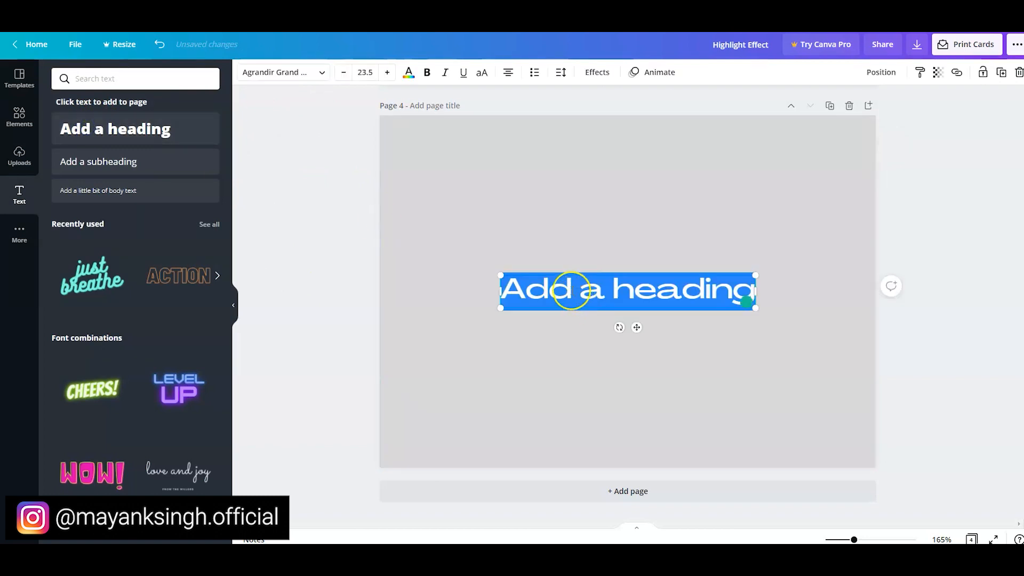
pyautogui.write('Glitch')
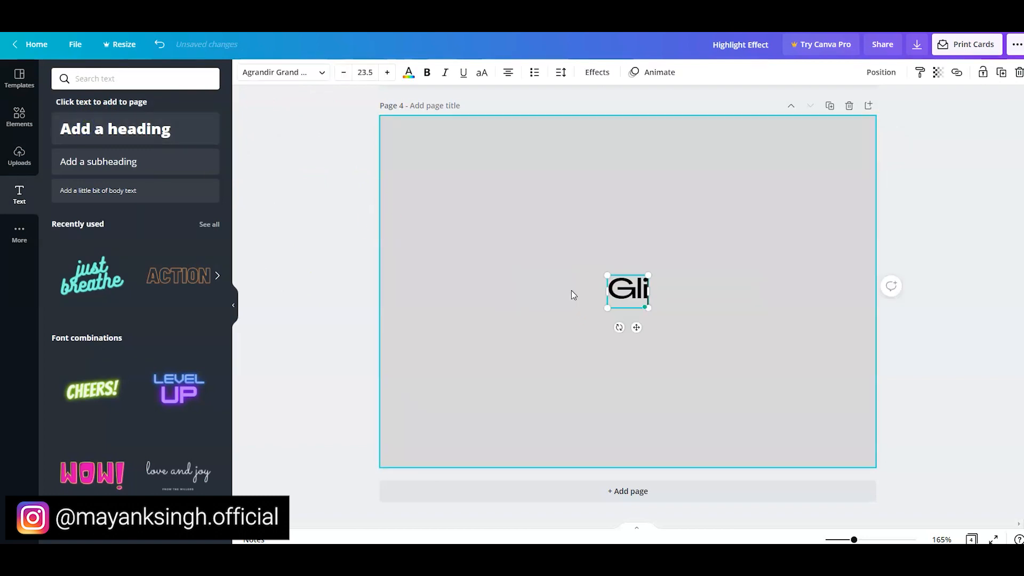
pyautogui.write(' Effect')
# - Change the "Glitch Effect" heading to Archivo Black, enlarge it to font size 42.8 and centre it on the page
pyautogui.hotkey('ctrl', 'a')
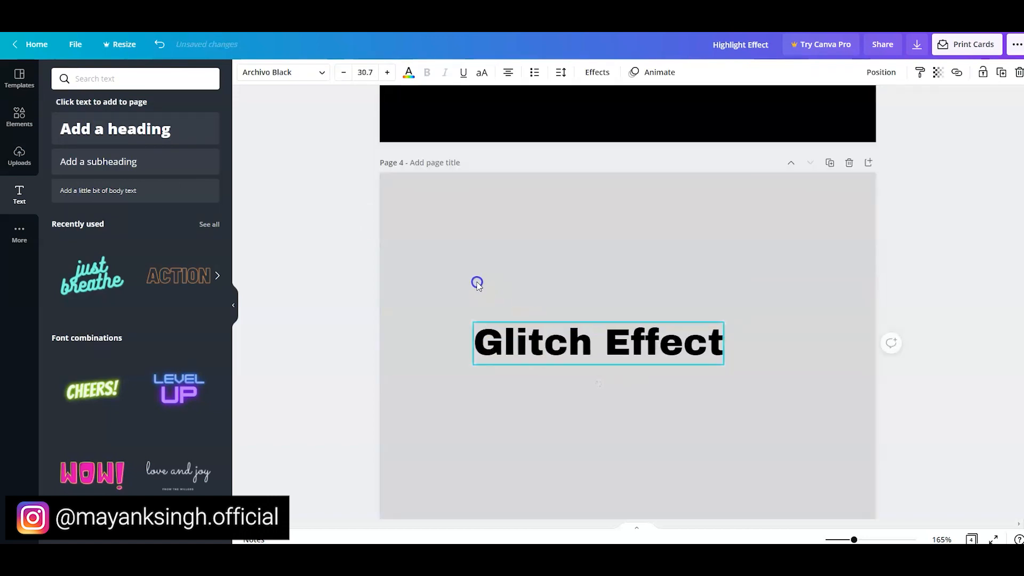
pyautogui.moveTo(478, 284); pyautogui.dragTo(424, 244)
pyautogui.moveTo(726, 371); pyautogui.dragTo(764, 395)
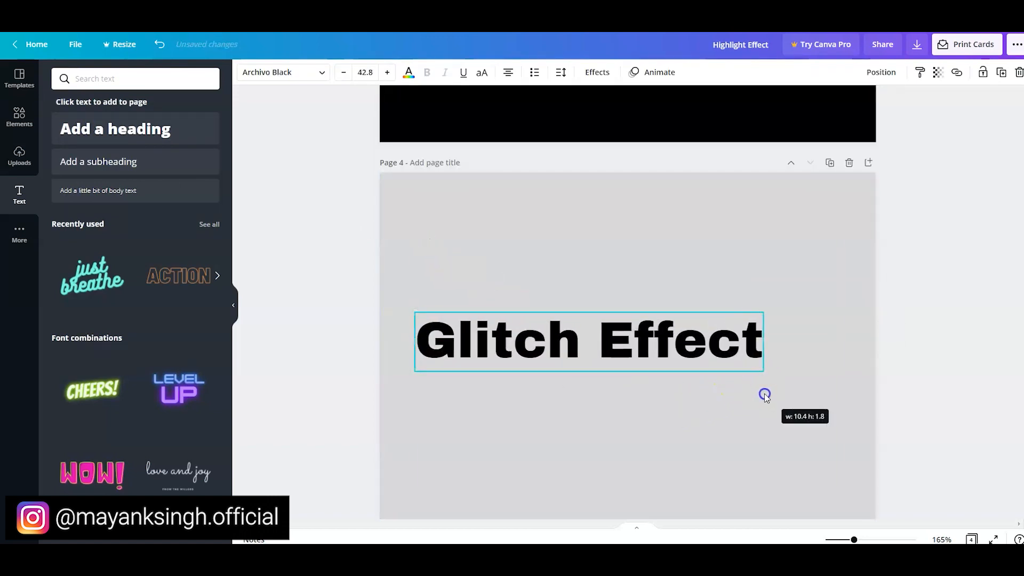
pyautogui.moveTo(596, 355); pyautogui.dragTo(635, 357)
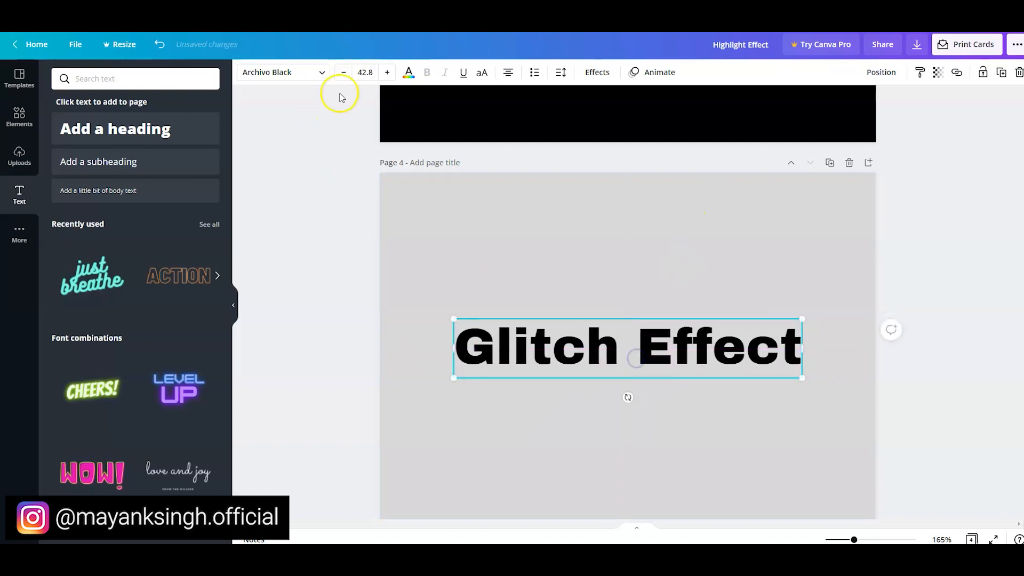
# - Apply the Glitch effect to the heading with an offset of about 70 and lower its direction to a negative value
pyautogui.click(592, 72)
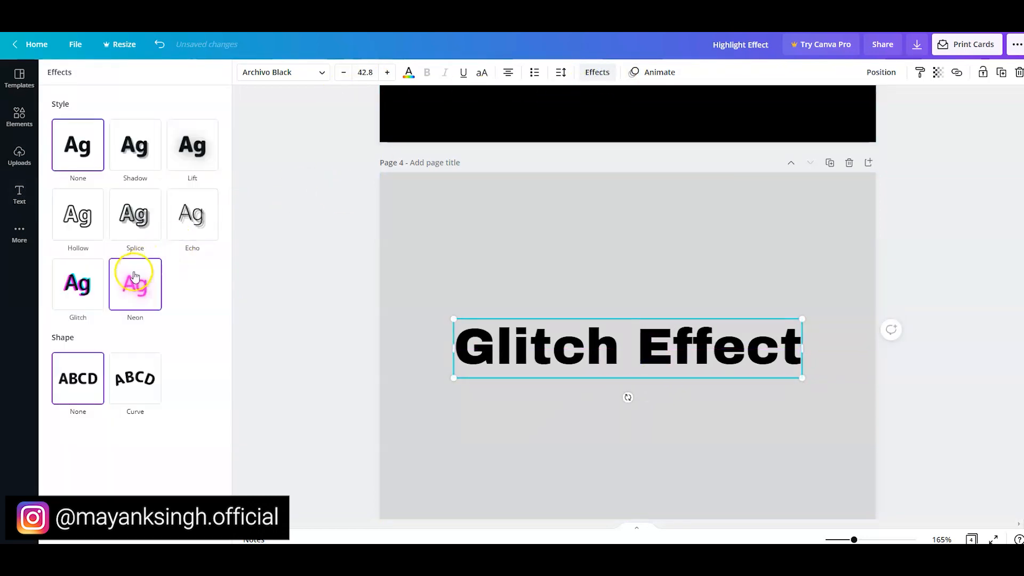
pyautogui.click(81, 287)
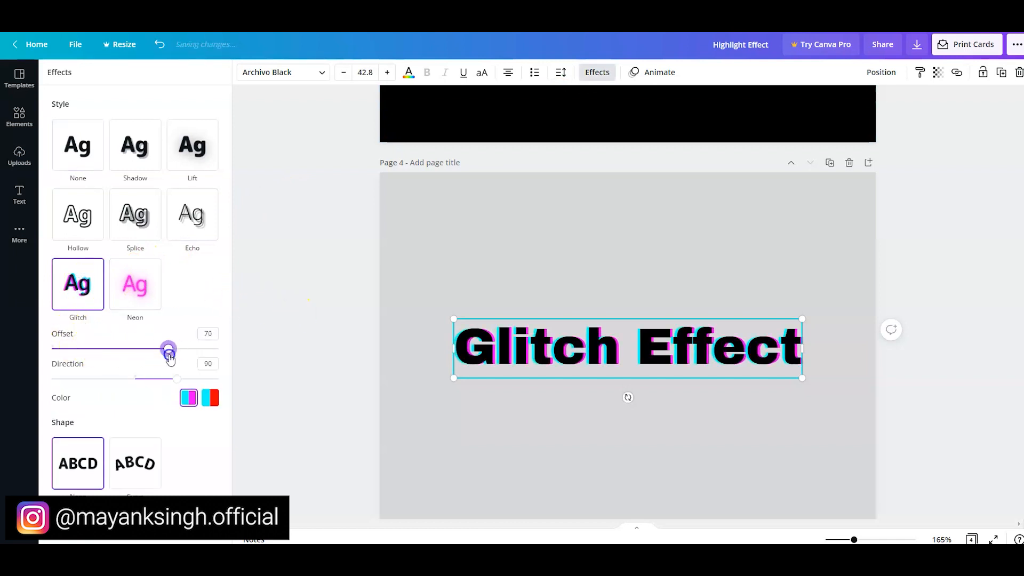
pyautogui.moveTo(180, 385); pyautogui.dragTo(80, 379)
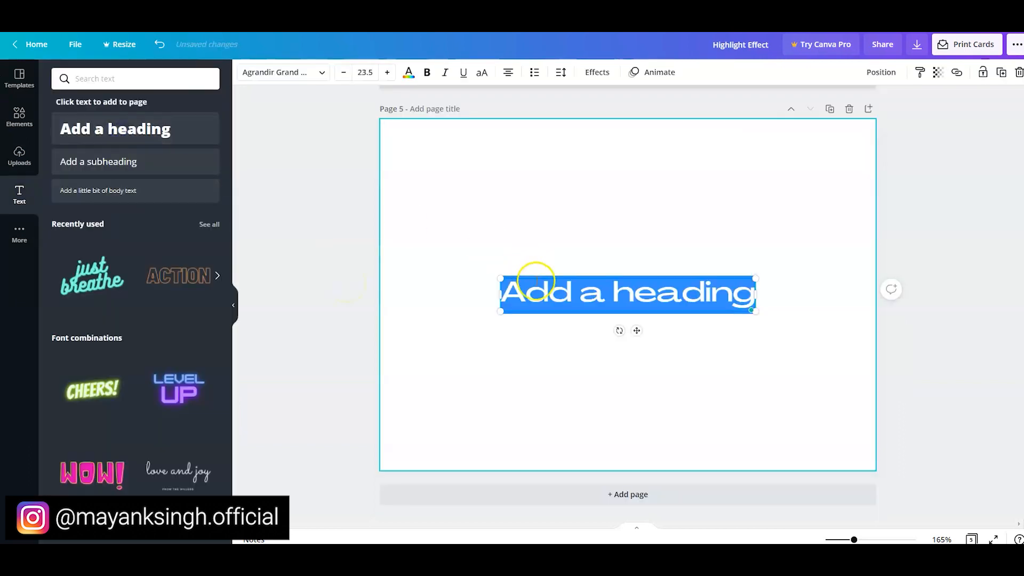
# - Replace the placeholder heading on page 5 with "Curve text Effect"
pyautogui.click(330, 73)
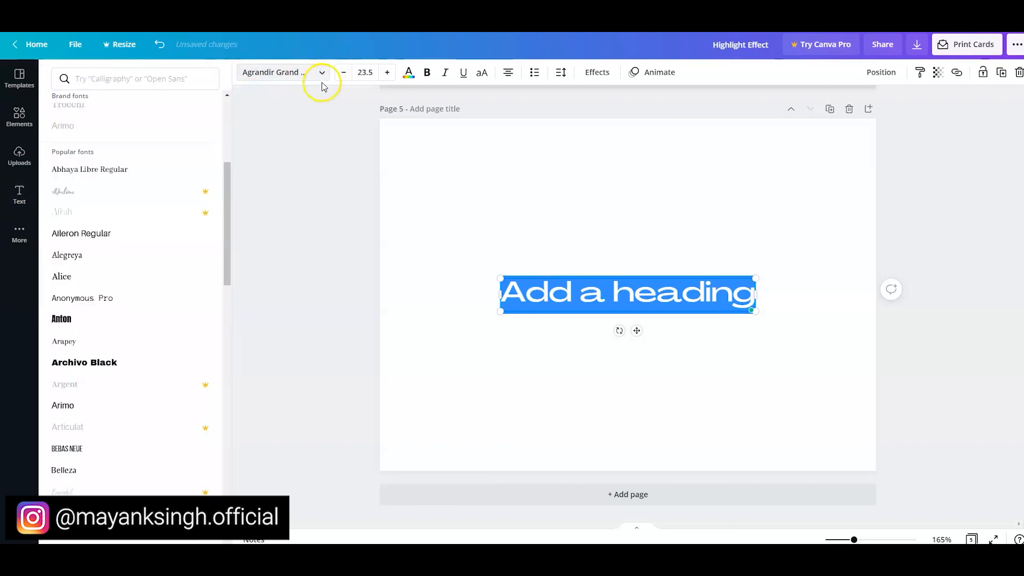
pyautogui.click(546, 290)
pyautogui.hotkey('ctrl', 'a')
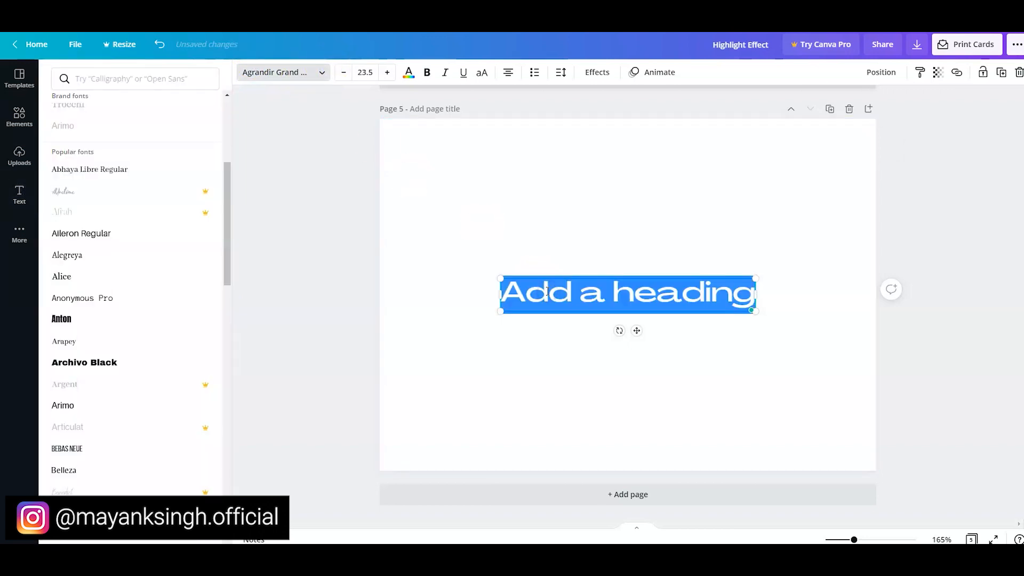
pyautogui.write('Curve t')
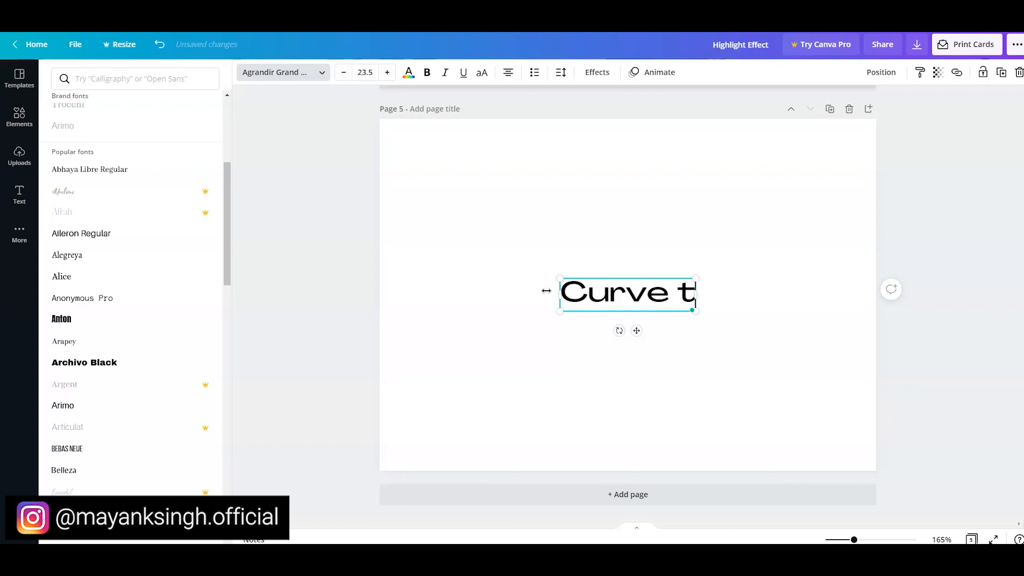
pyautogui.write('ext Effect')
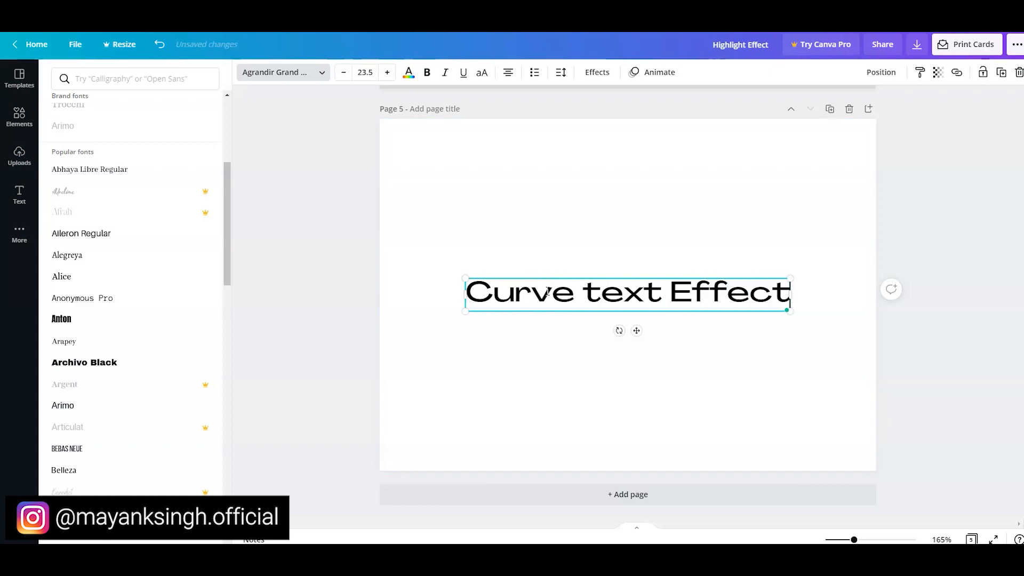
pyautogui.hotkey('ctrl', 'a')
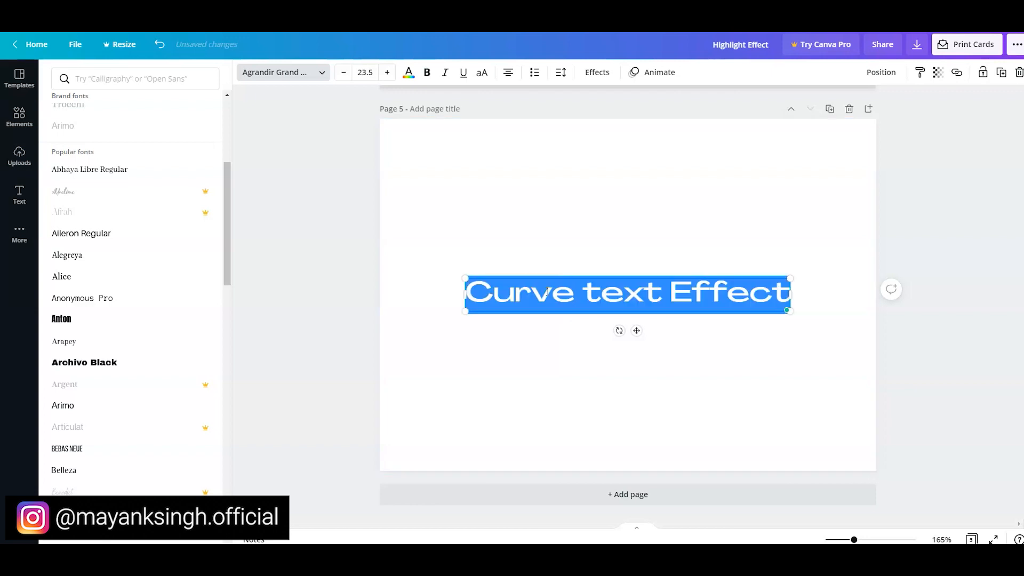
pyautogui.click(340, 265)
pyautogui.click(339, 265)
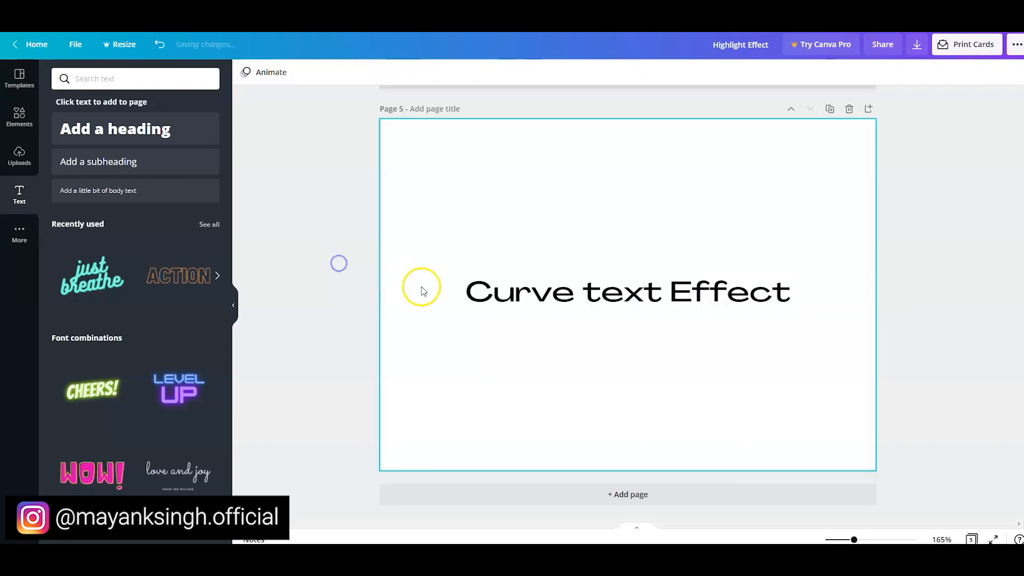
# - Apply the Curve shape to the "Curve text Effect" heading and reduce the curve amount to a gentle arc
pyautogui.click(494, 290)
pyautogui.click(595, 73)
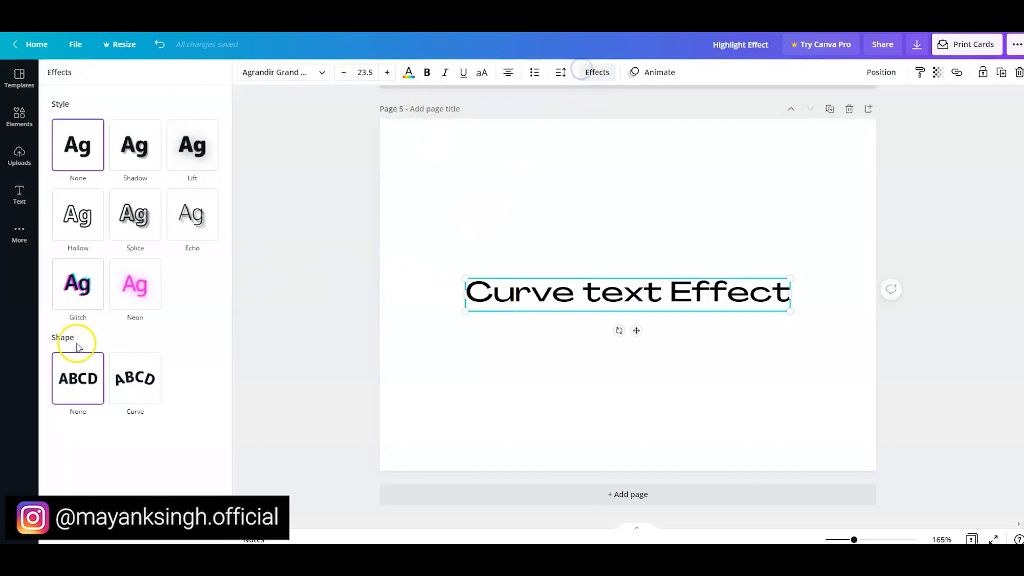
pyautogui.click(118, 388)
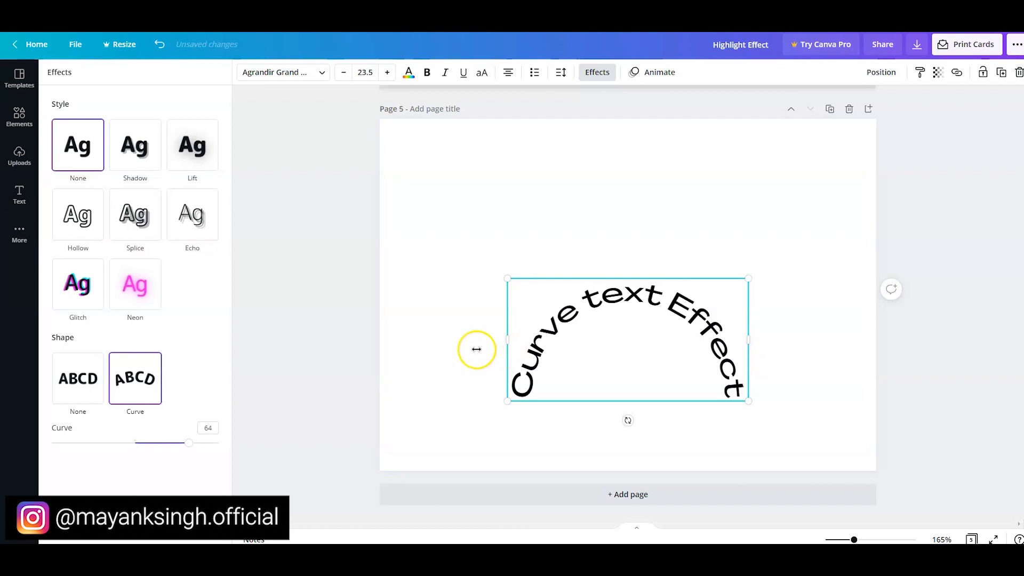
pyautogui.moveTo(190, 445); pyautogui.dragTo(153, 449)
pyautogui.click(313, 340)
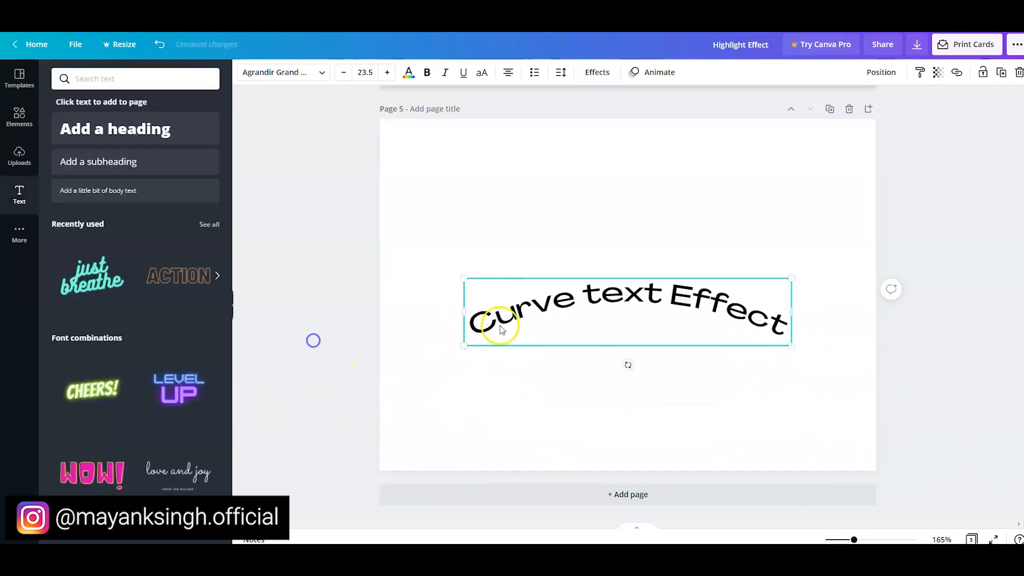
pyautogui.click(500, 325)
pyautogui.click(399, 291)
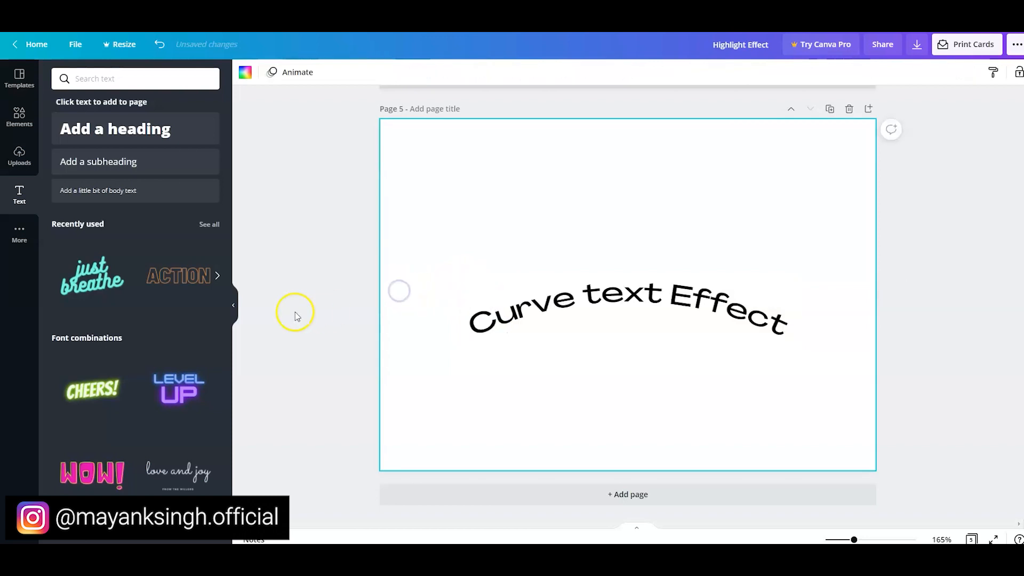
# - Enlarge the curved heading and reposition it on page 5
pyautogui.click(521, 308)
pyautogui.moveTo(455, 273); pyautogui.dragTo(403, 239)
pyautogui.moveTo(509, 300); pyautogui.dragTo(544, 230)
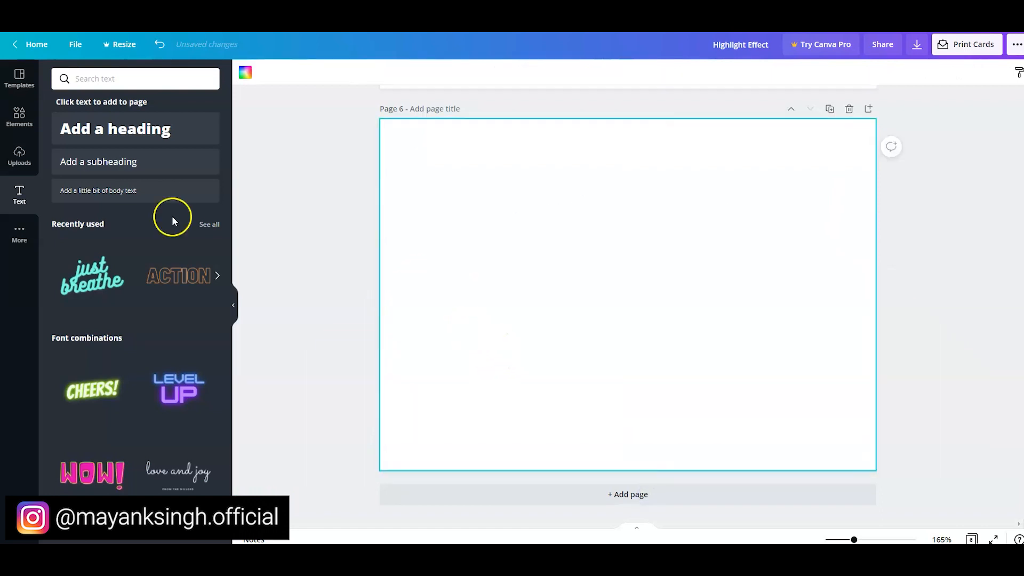
# - Add a heading to the blank page 6 and set its font to Archivo Black
pyautogui.click(123, 133)
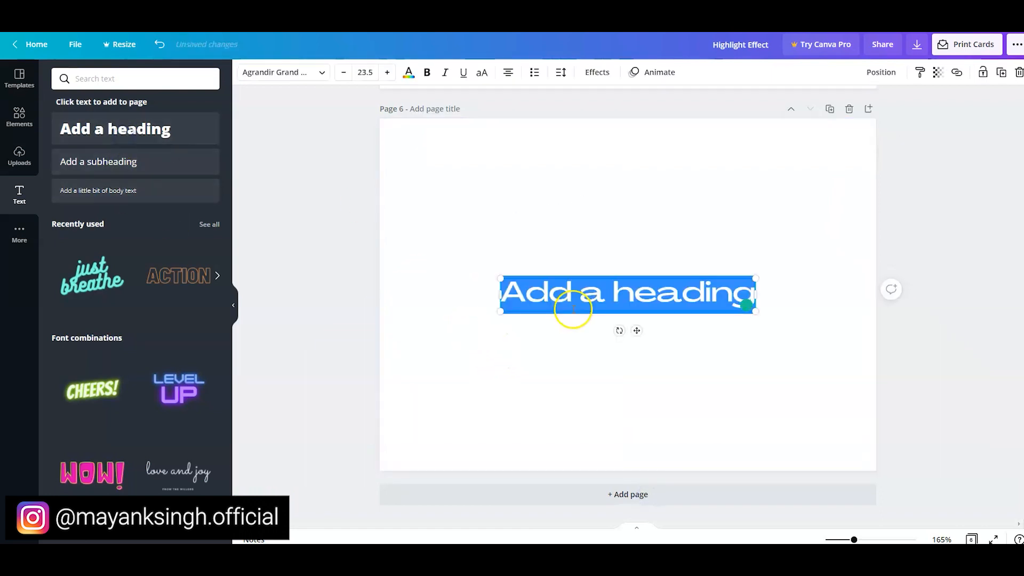
pyautogui.click(286, 77)
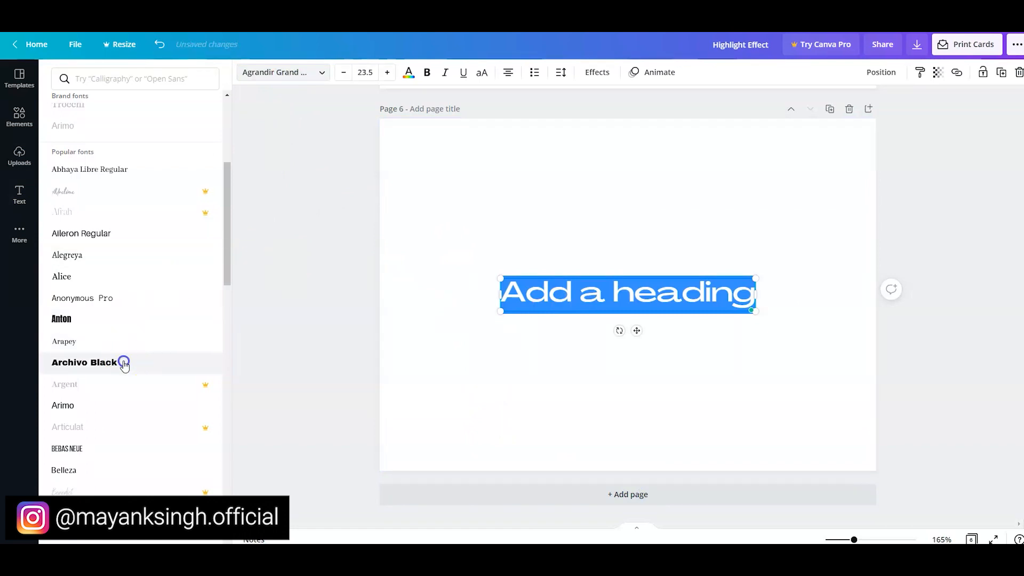
pyautogui.click(123, 362)
# - Replace the page 6 heading's text with "OUTLINE EFFECT" and enlarge it to font size 31.1, centred on the page
pyautogui.tripleClick(562, 306)
pyautogui.write('Outline')
pyautogui.hotkey('ctrl', 'a')
pyautogui.write('OUT')
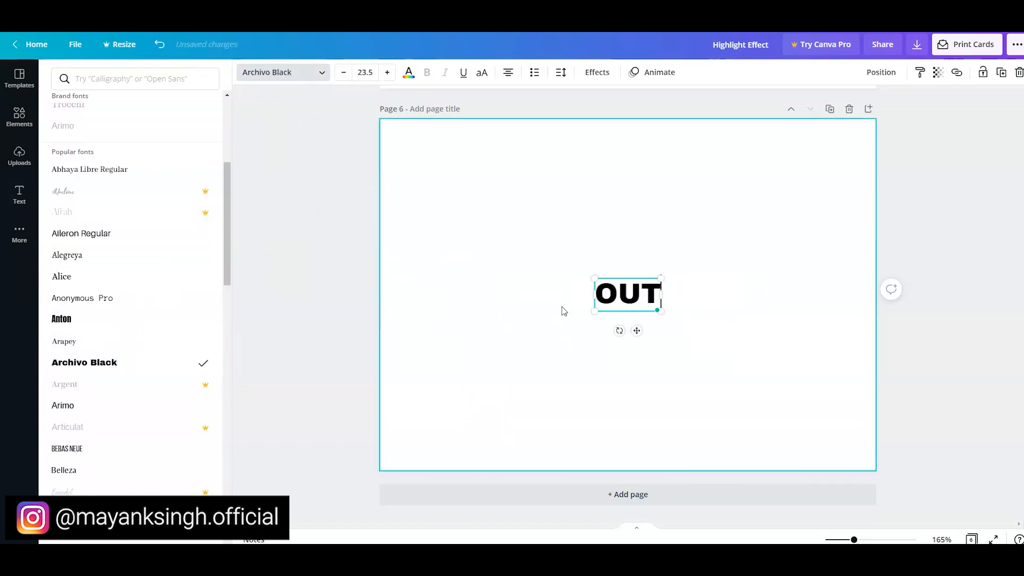
pyautogui.write('LINE EFFECT')
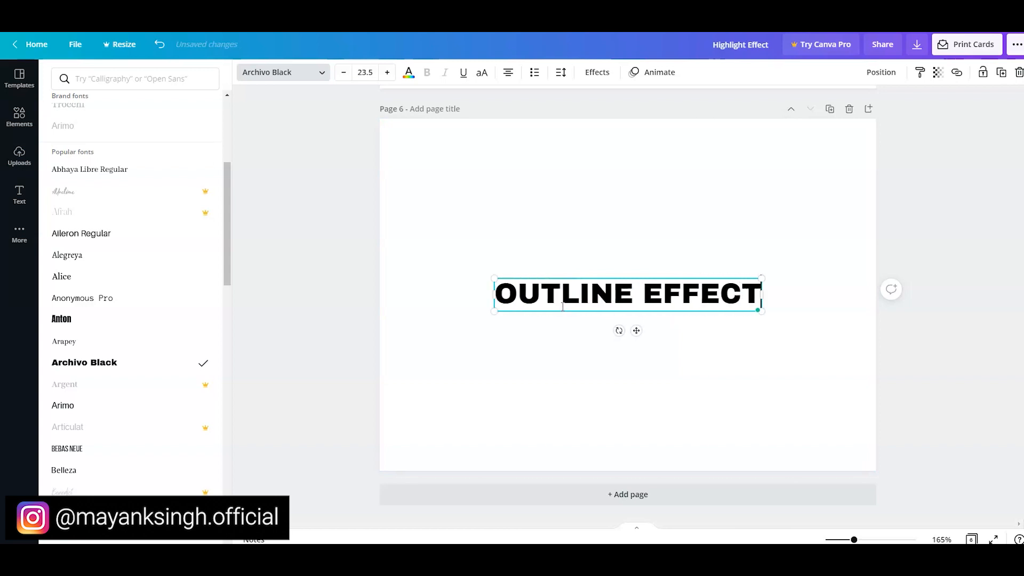
pyautogui.click(427, 306)
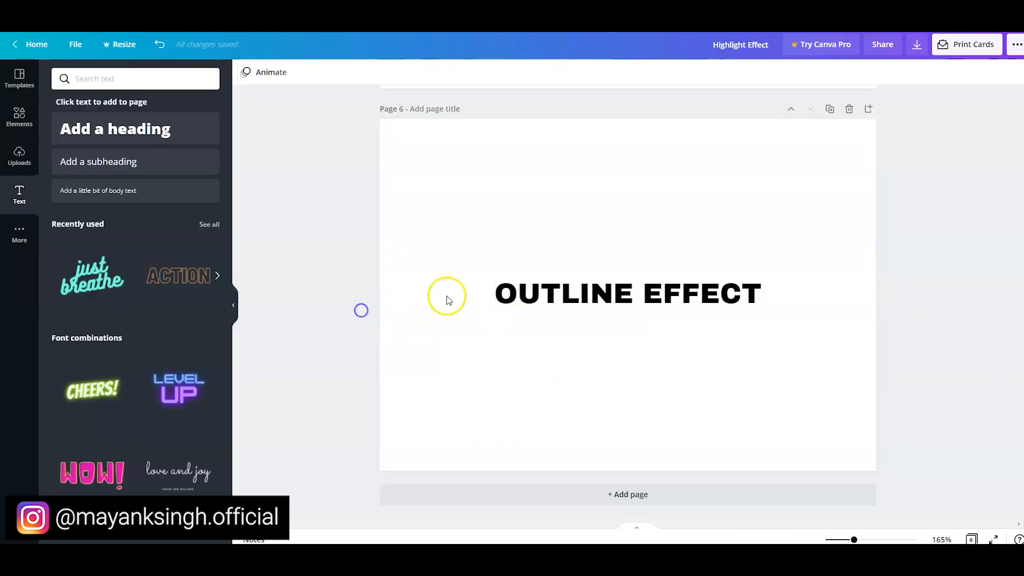
pyautogui.moveTo(481, 281); pyautogui.dragTo(512, 297)
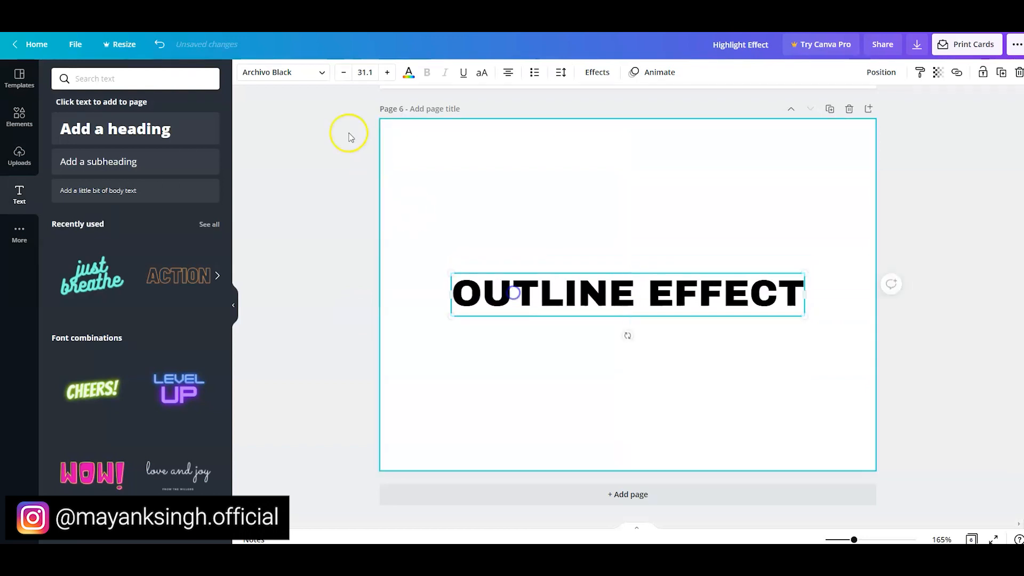
# - Apply the Hollow effect to the "OUTLINE EFFECT" heading and increase the outline thickness
pyautogui.click(595, 69)
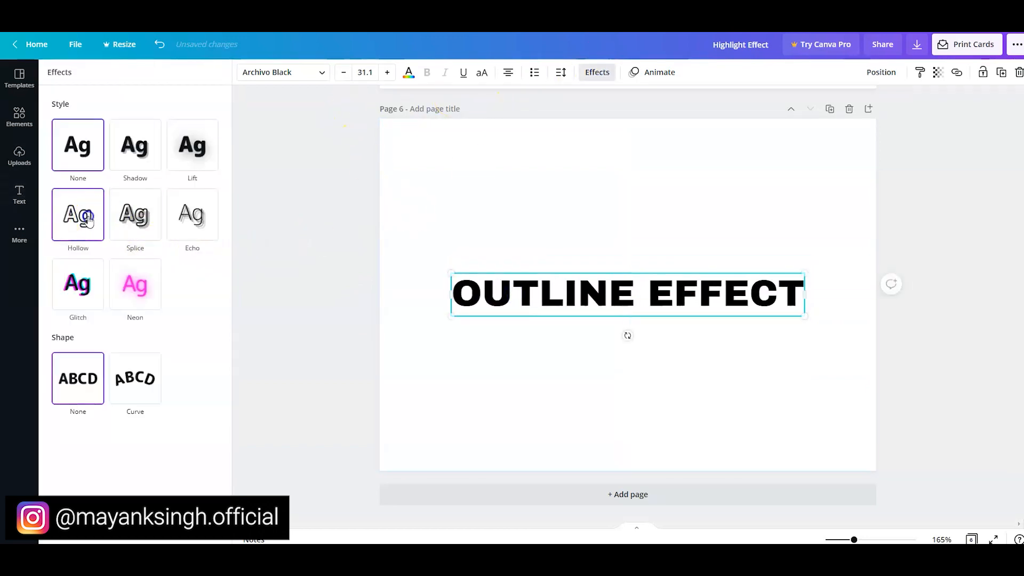
pyautogui.click(89, 221)
pyautogui.click(362, 211)
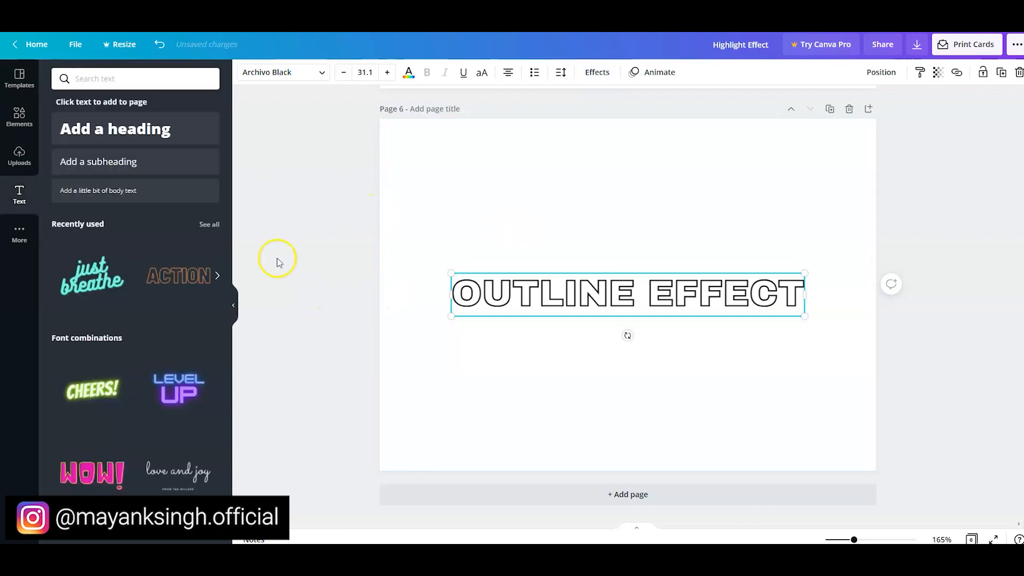
pyautogui.click(600, 74)
pyautogui.moveTo(132, 283); pyautogui.dragTo(201, 277)
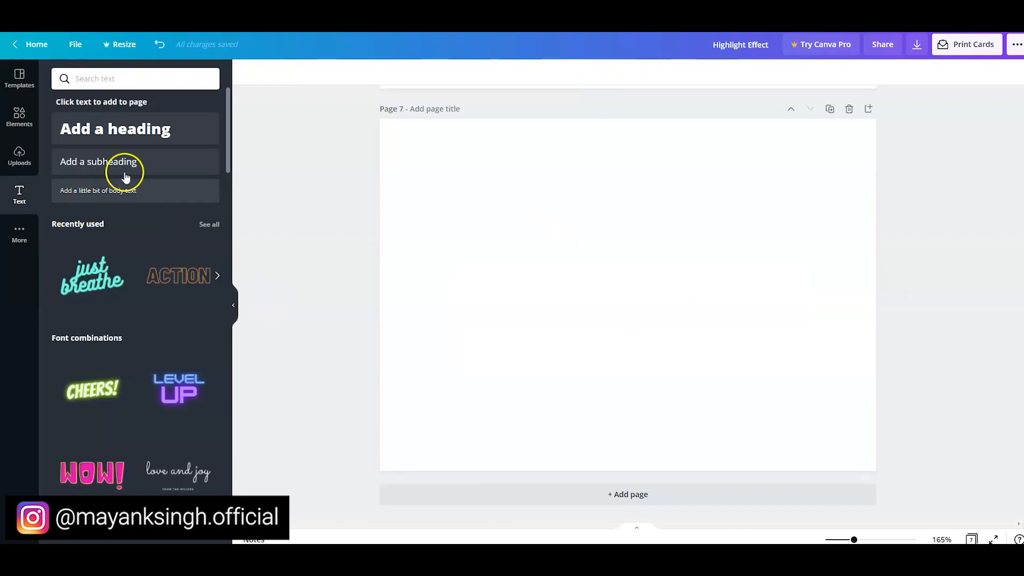
# - Add a heading reading "PERFECT" to the blank page 7
pyautogui.click(114, 132)
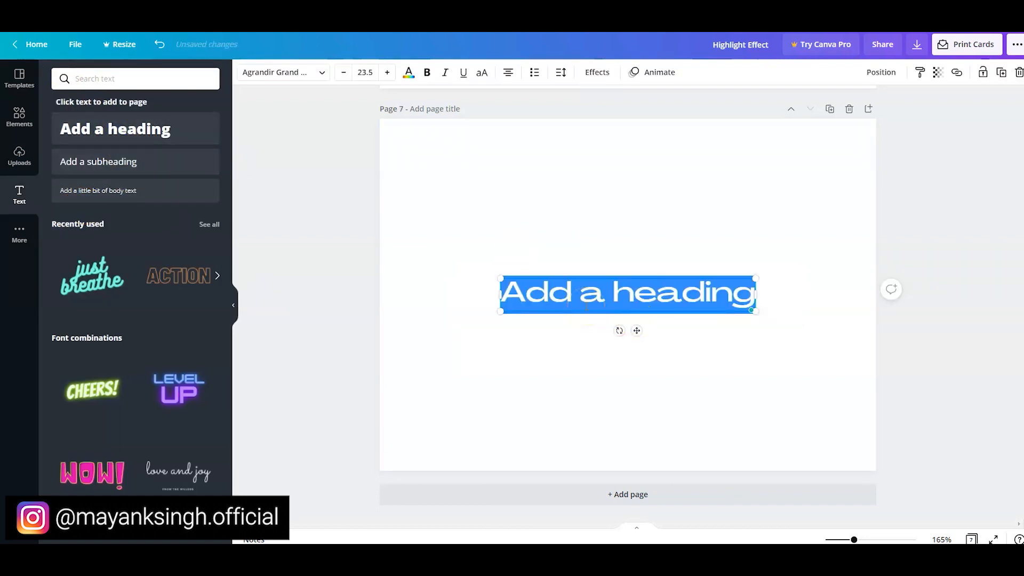
pyautogui.write('Perfec')
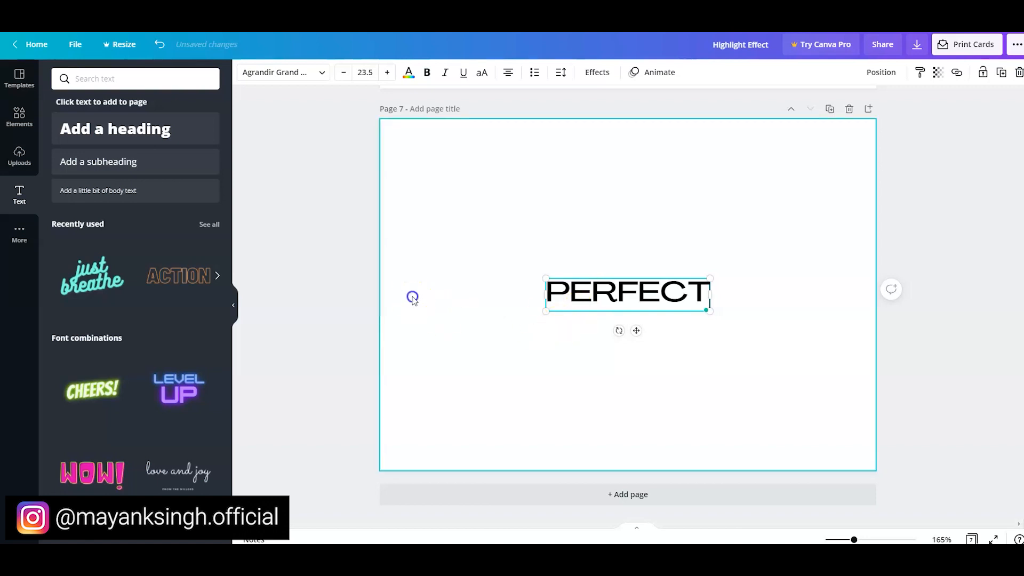
# - Duplicate the "PERFECT" heading directly below the original and change the copy's text to "ALLIGNED"
pyautogui.click(627, 299)
pyautogui.moveTo(625, 296); pyautogui.dragTo(597, 346)
pyautogui.doubleClick(598, 337)
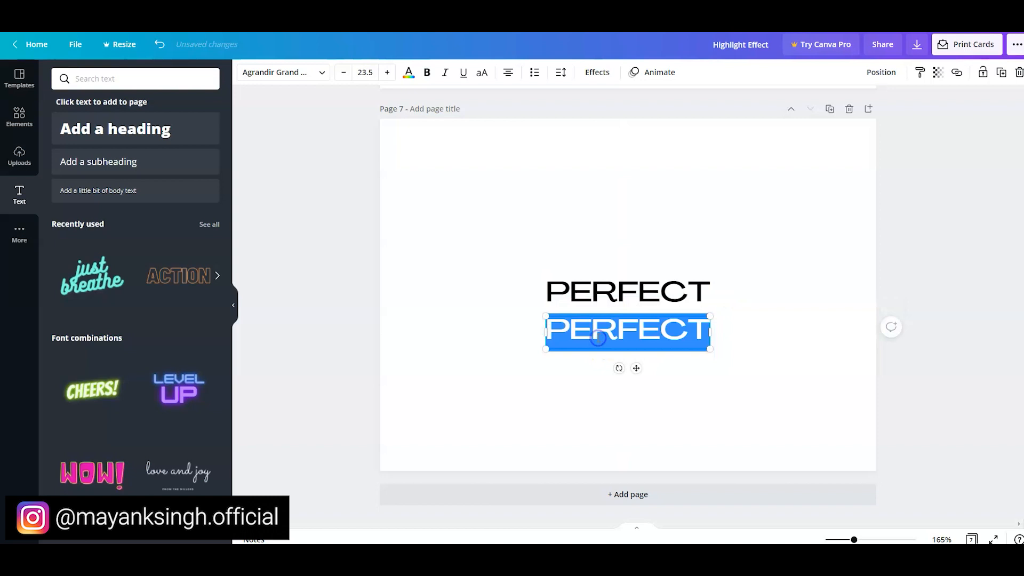
pyautogui.write('ALLIGNED')
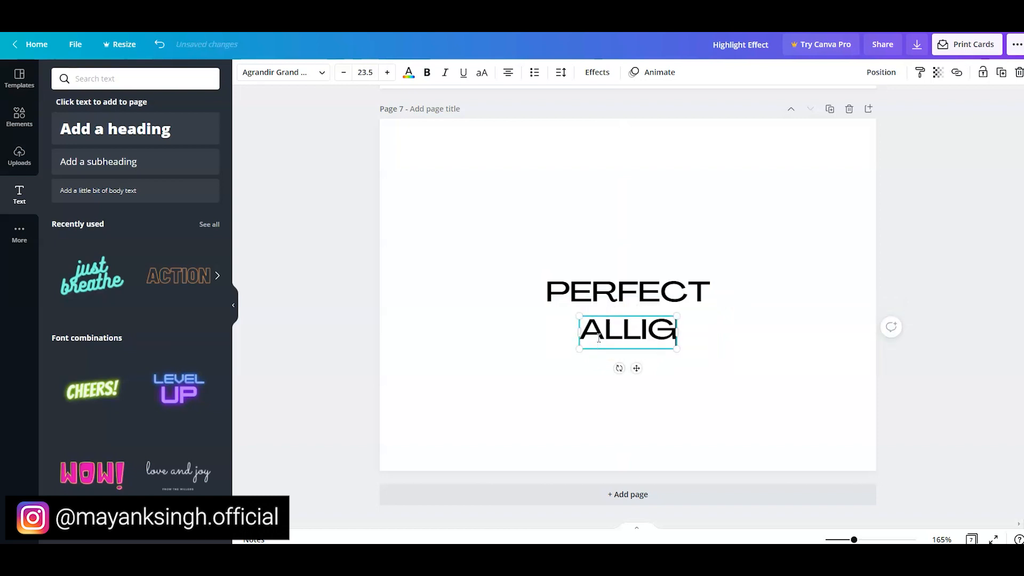
pyautogui.click(473, 351)
# - Duplicate the "ALLIGNED" heading, place the copy below it and change its text to "TEXT EFFECT"
pyautogui.click(570, 336)
pyautogui.hotkey('ctrl', 'd')
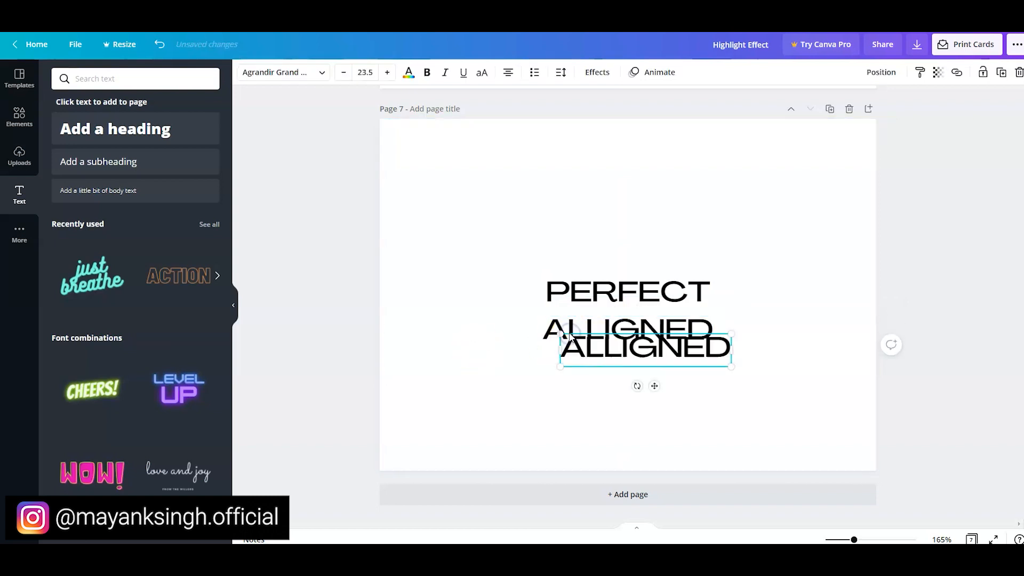
pyautogui.moveTo(585, 349); pyautogui.dragTo(578, 379)
pyautogui.doubleClick(577, 378)
pyautogui.write('TEXT')
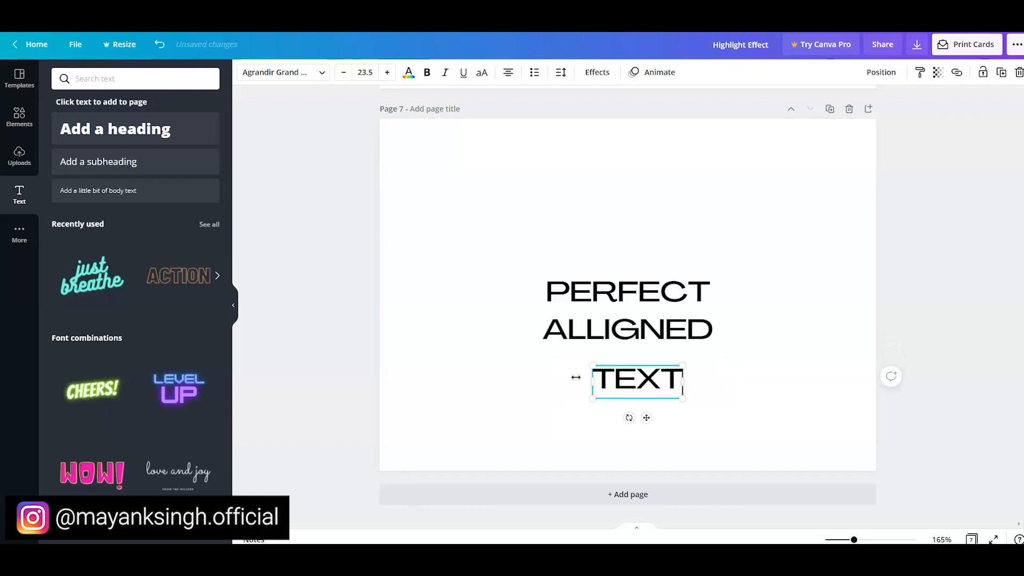
pyautogui.write(' EFFECT')
# - Enlarge the three headings on page 7 together to font size 31.3
pyautogui.click(367, 290)
pyautogui.moveTo(349, 253); pyautogui.dragTo(747, 385)
pyautogui.moveTo(754, 277); pyautogui.dragTo(818, 222)
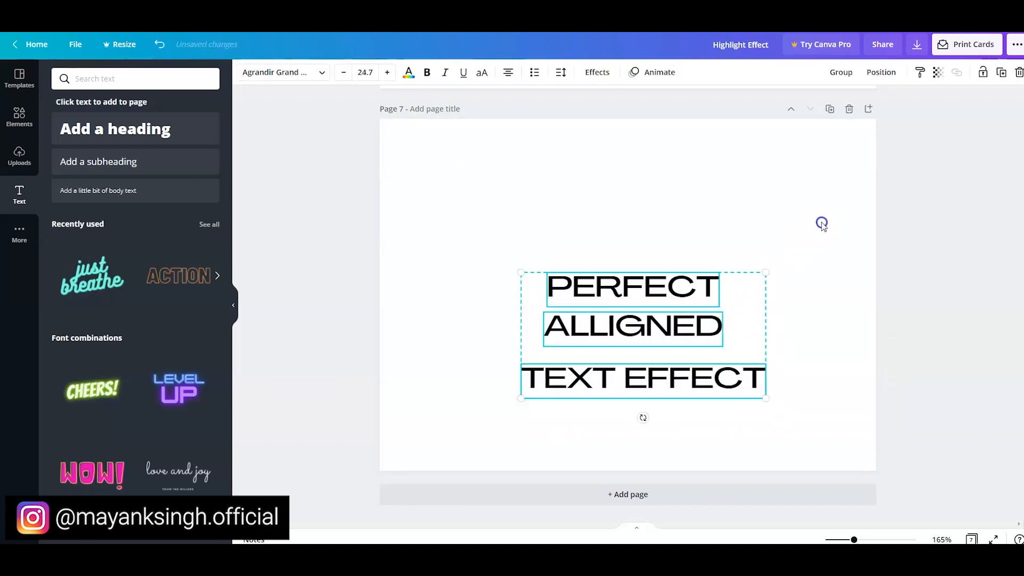
pyautogui.click(348, 251)
# - Show the rulers, centre "PERFECT" horizontally near the page's upper part and place vertical guides at its left and right edges
pyautogui.click(80, 47)
pyautogui.click(107, 151)
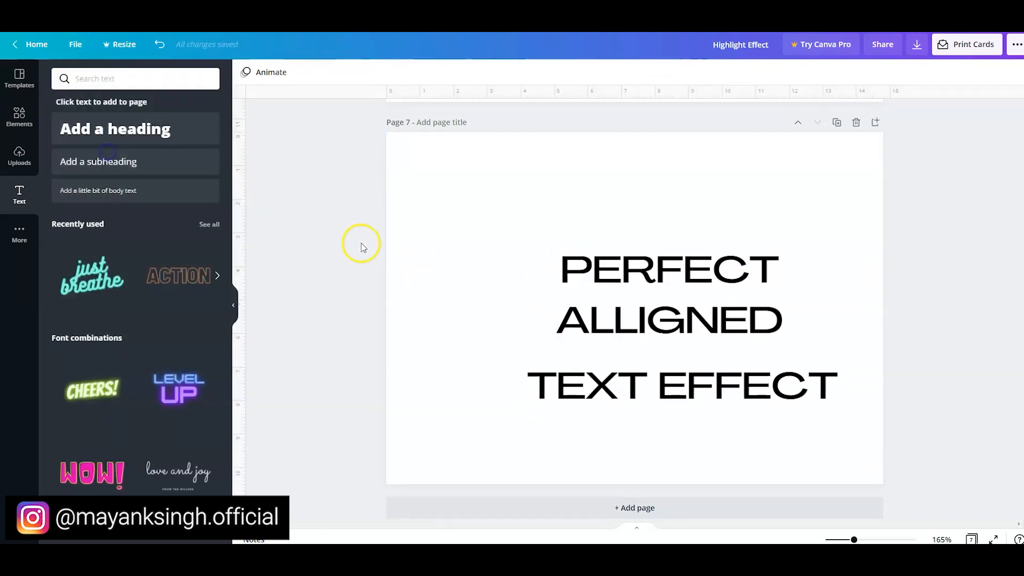
pyautogui.moveTo(296, 131); pyautogui.dragTo(482, 183)
pyautogui.moveTo(603, 264); pyautogui.dragTo(568, 223)
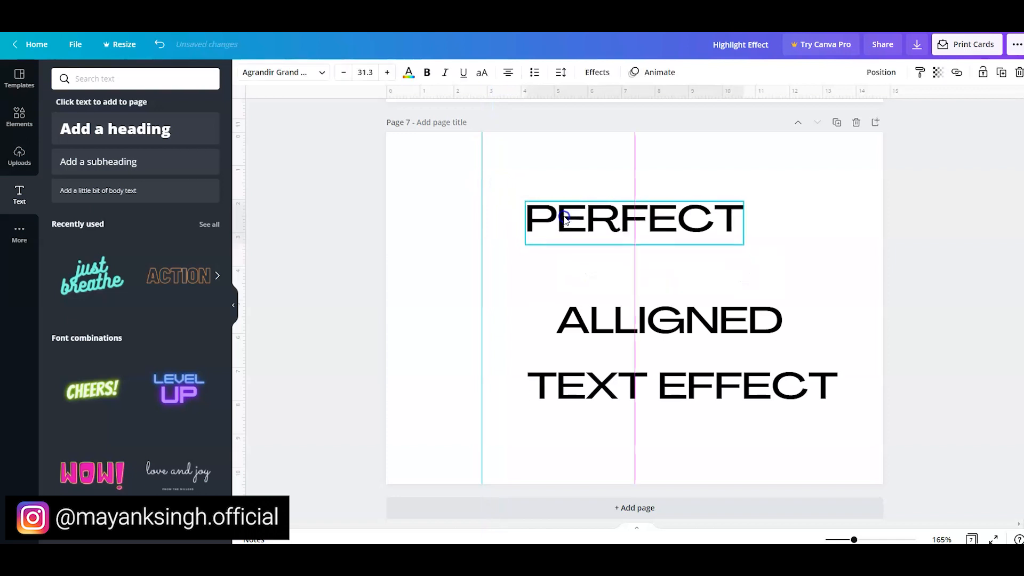
pyautogui.moveTo(480, 151); pyautogui.dragTo(744, 186)
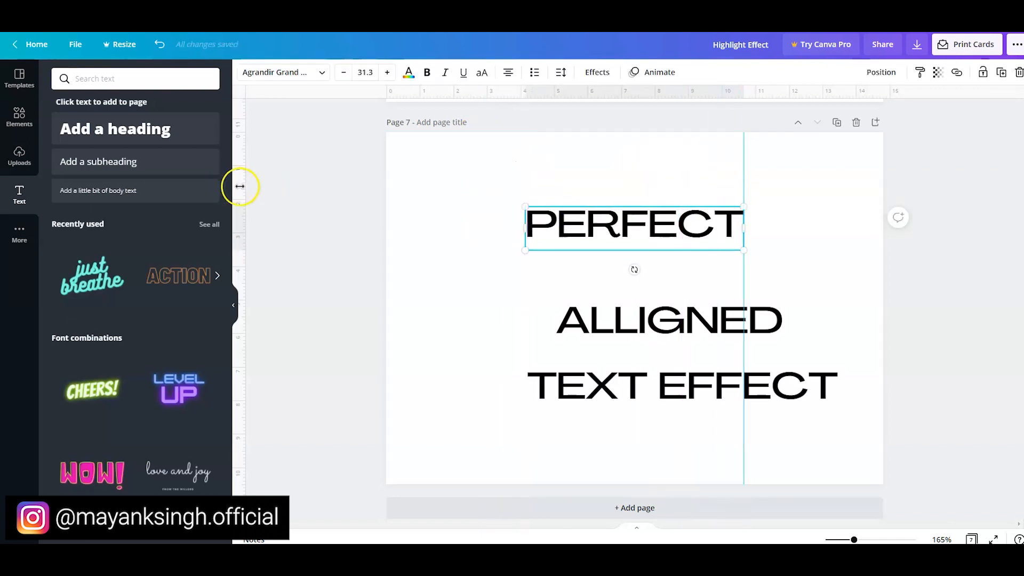
pyautogui.moveTo(269, 195); pyautogui.dragTo(526, 217)
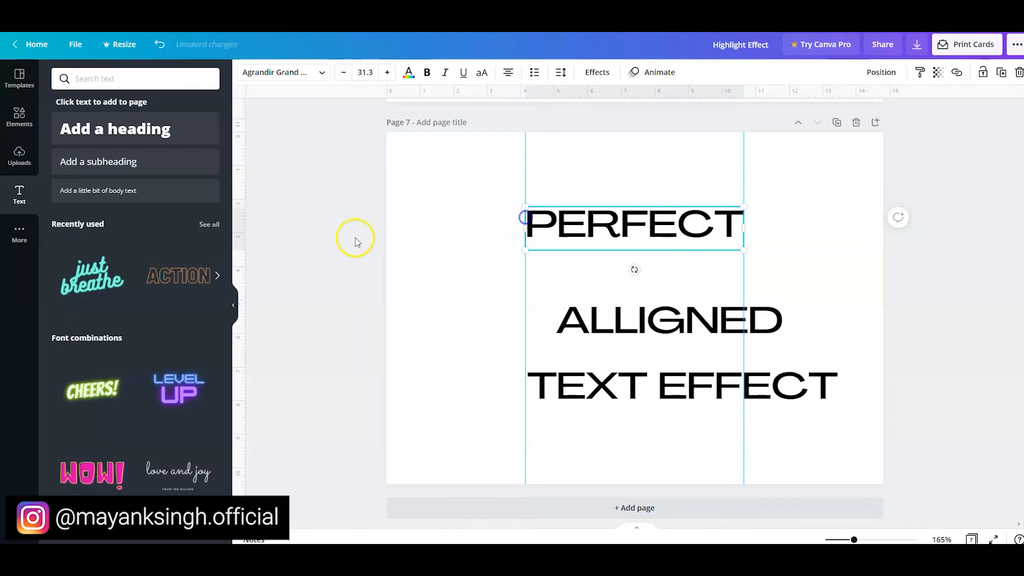
# - Move "ALLIGNED" directly below "PERFECT" and shrink it to font size 30 so it fits between the guides
pyautogui.click(581, 298)
pyautogui.click(584, 337)
pyautogui.moveTo(606, 340); pyautogui.dragTo(575, 290)
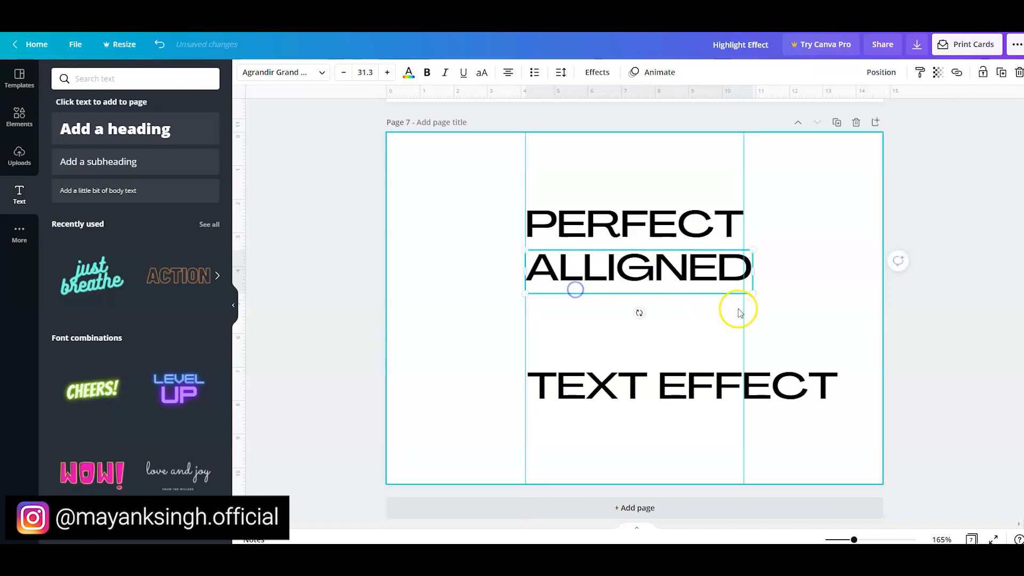
pyautogui.moveTo(748, 276)
pyautogui.mouseDown()
pyautogui.moveTo(752, 297)
pyautogui.moveTo(743, 289)
pyautogui.mouseUp()
# - Move "TEXT EFFECT" directly below "ALLIGNED" and shrink it to font size 22 so it fits between the guides
pyautogui.click(667, 378)
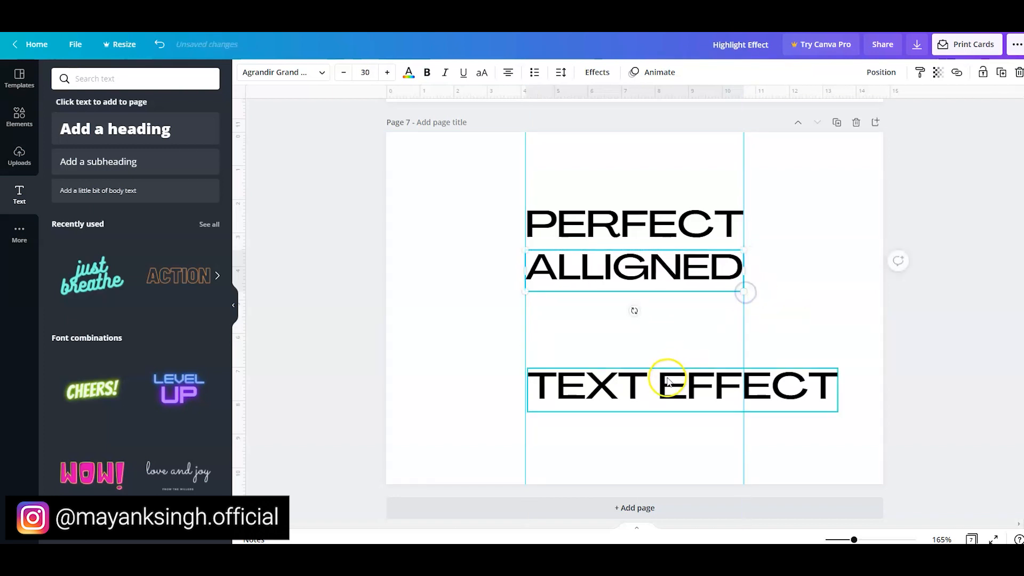
pyautogui.moveTo(664, 363); pyautogui.dragTo(666, 312)
pyautogui.moveTo(834, 330); pyautogui.dragTo(745, 306)
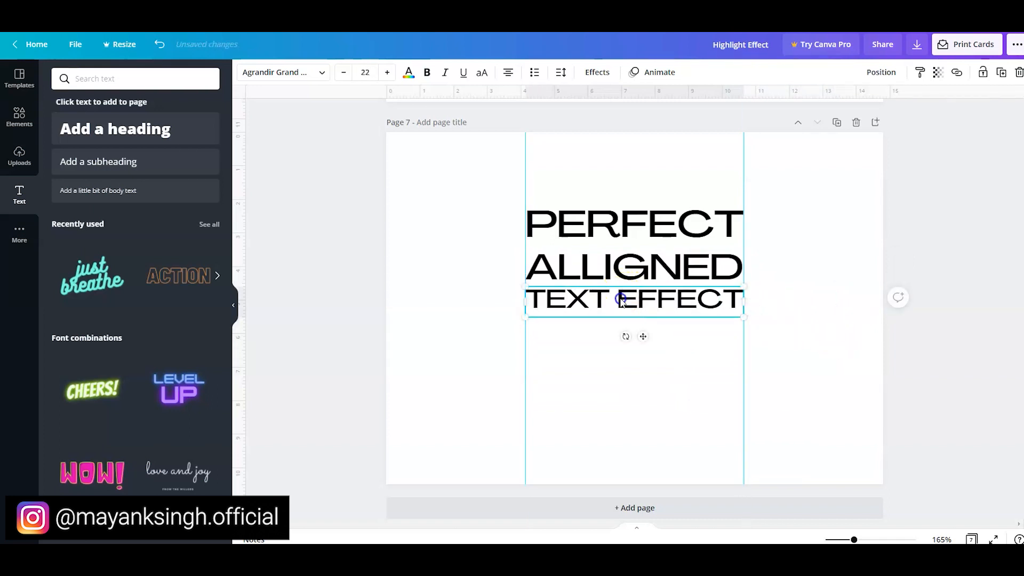
# - Remove both vertical guides from page 7
pyautogui.click(833, 372)
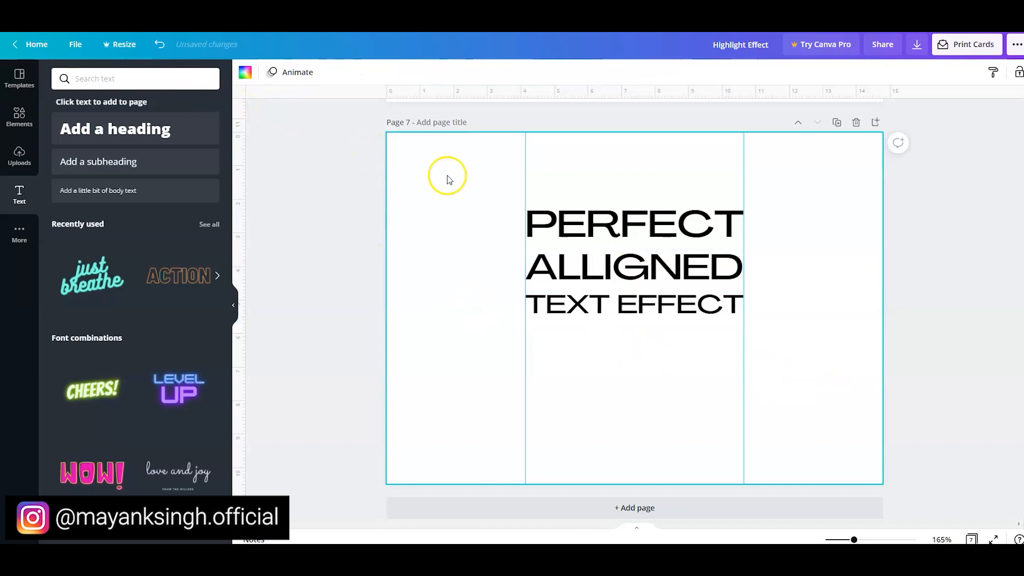
pyautogui.moveTo(523, 188); pyautogui.dragTo(319, 172)
pyautogui.moveTo(743, 185); pyautogui.dragTo(927, 201)
pyautogui.moveTo(950, 346); pyautogui.dragTo(450, 217)
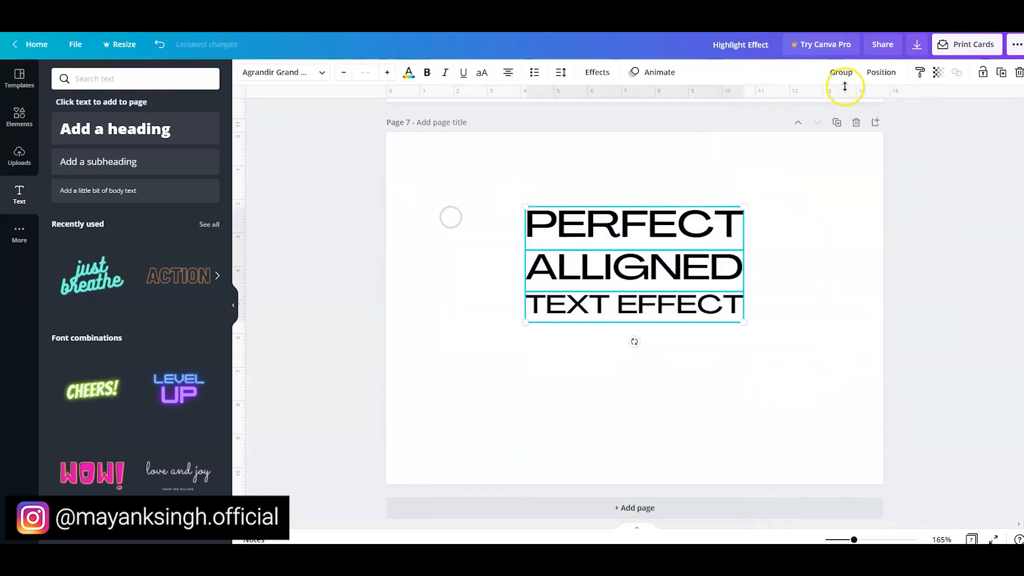
pyautogui.click(879, 73)
pyautogui.click(385, 233)
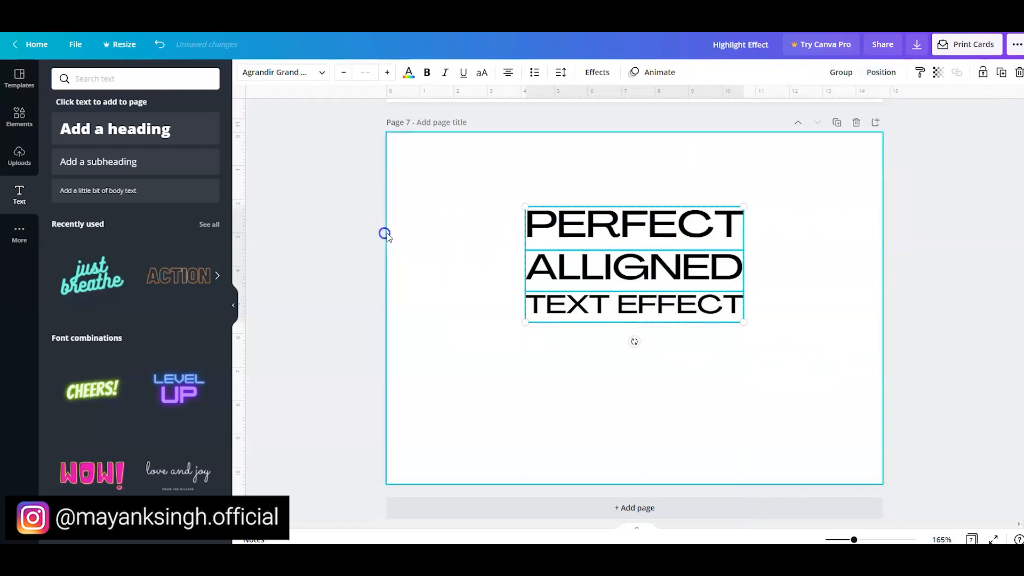
pyautogui.click(451, 270)
pyautogui.moveTo(498, 178); pyautogui.dragTo(796, 379)
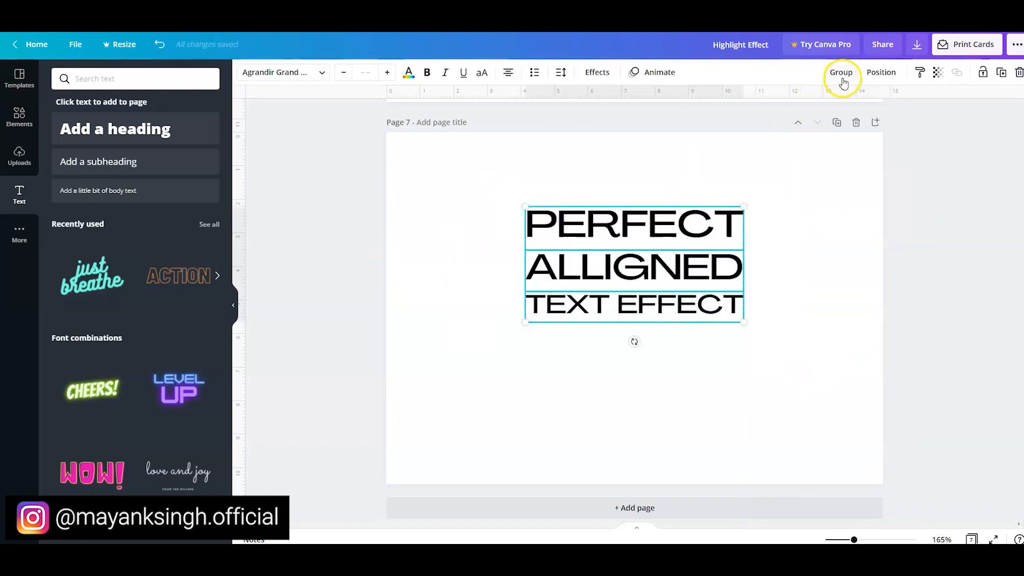
pyautogui.click(469, 315)
# - Move "TEXT EFFECT" slightly down and tidy up the three headings so they are evenly spaced
pyautogui.moveTo(606, 309); pyautogui.dragTo(607, 320)
pyautogui.moveTo(332, 176); pyautogui.dragTo(832, 404)
pyautogui.click(881, 71)
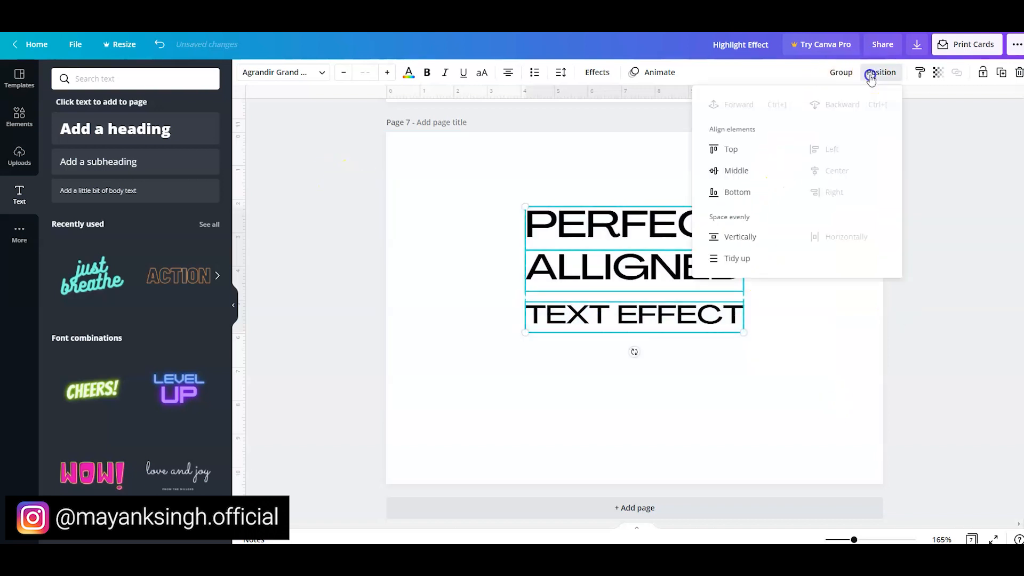
pyautogui.click(722, 259)
pyautogui.click(278, 271)
pyautogui.click(277, 271)
# - Group the three headings and align the group to the middle of the page
pyautogui.moveTo(327, 198); pyautogui.dragTo(866, 407)
pyautogui.click(841, 72)
pyautogui.click(887, 71)
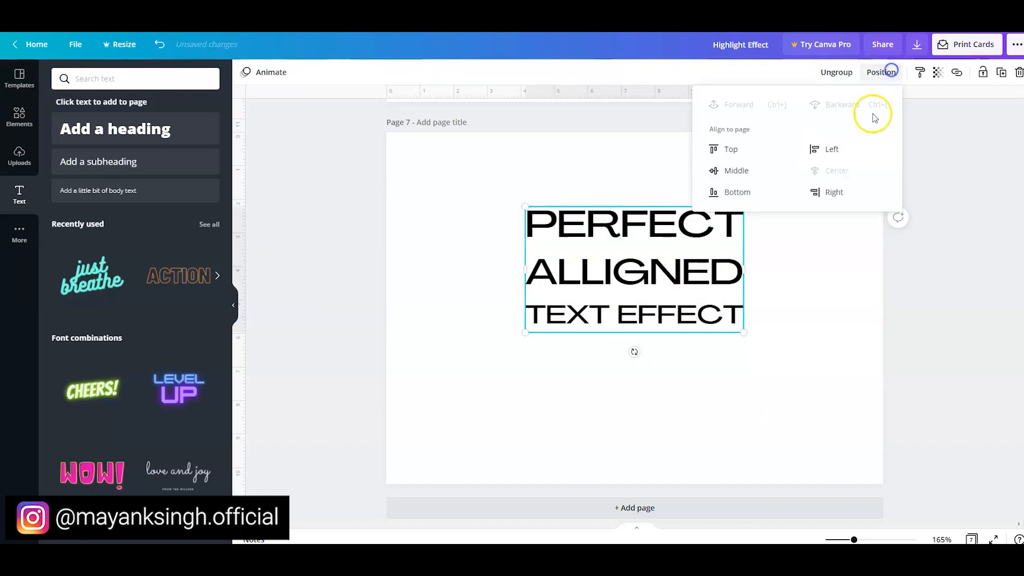
pyautogui.click(745, 177)
pyautogui.press('Escape')
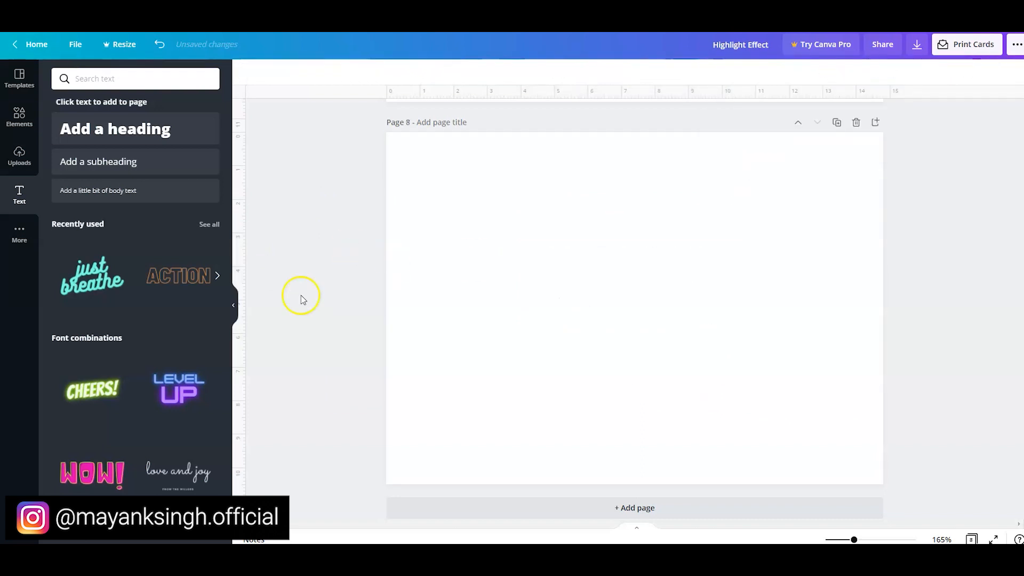
# - Add a heading reading "SPACED OUT EFFECT" to the blank page 8
pyautogui.click(193, 140)
pyautogui.doubleClick(509, 310)
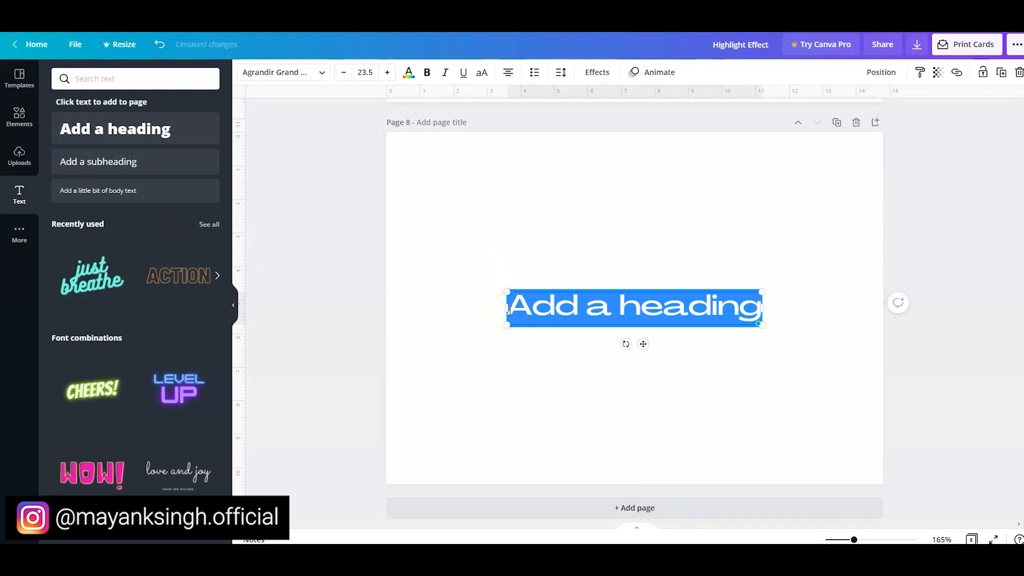
pyautogui.write('SPACED OUT EFFECT')
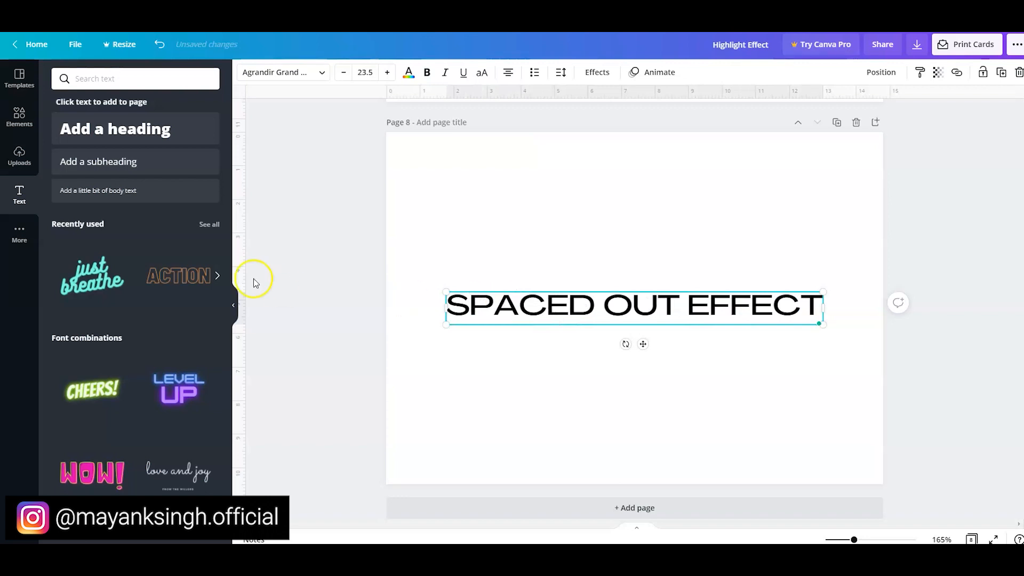
# - Centre the "SPACED OUT EFFECT" heading on page 8 and shrink it to font size 20.3
pyautogui.click(358, 299)
pyautogui.moveTo(344, 244); pyautogui.dragTo(765, 392)
pyautogui.moveTo(533, 297); pyautogui.dragTo(556, 292)
pyautogui.click(480, 285)
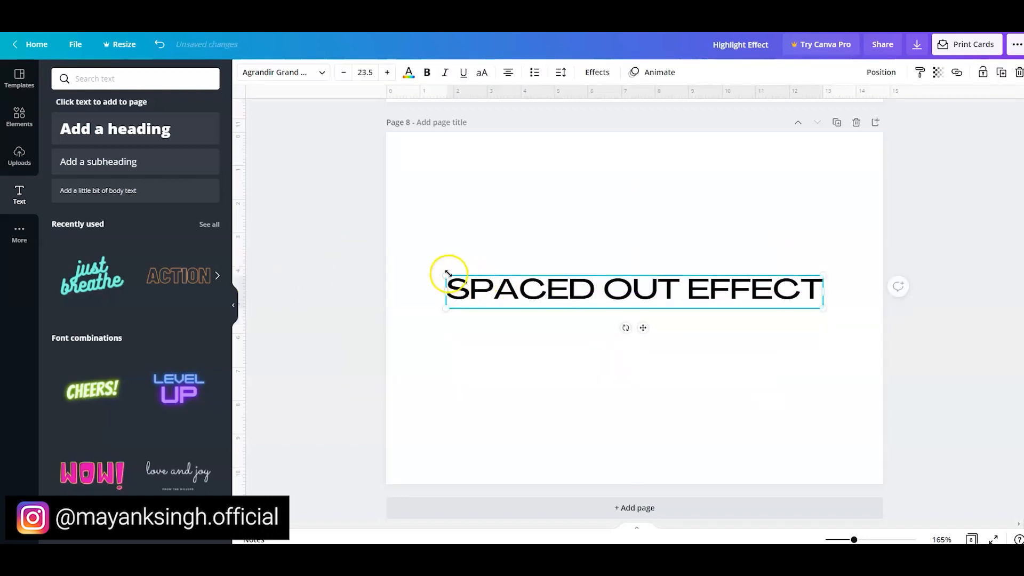
pyautogui.moveTo(446, 275); pyautogui.dragTo(519, 295)
# - Set the letter spacing of the "SPACED OUT EFFECT" heading to 279
pyautogui.click(601, 76)
pyautogui.click(560, 72)
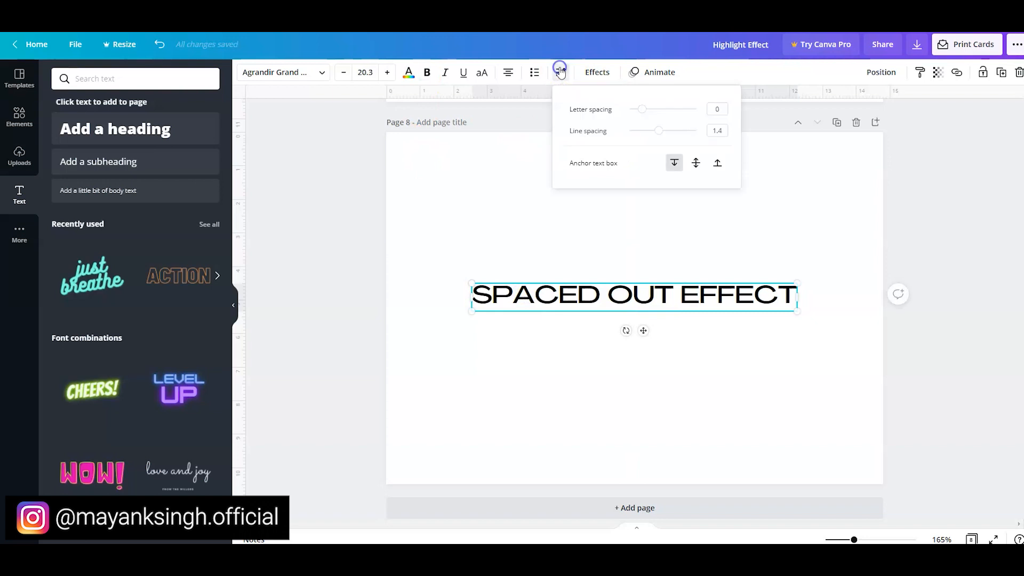
pyautogui.moveTo(638, 113); pyautogui.dragTo(661, 120)
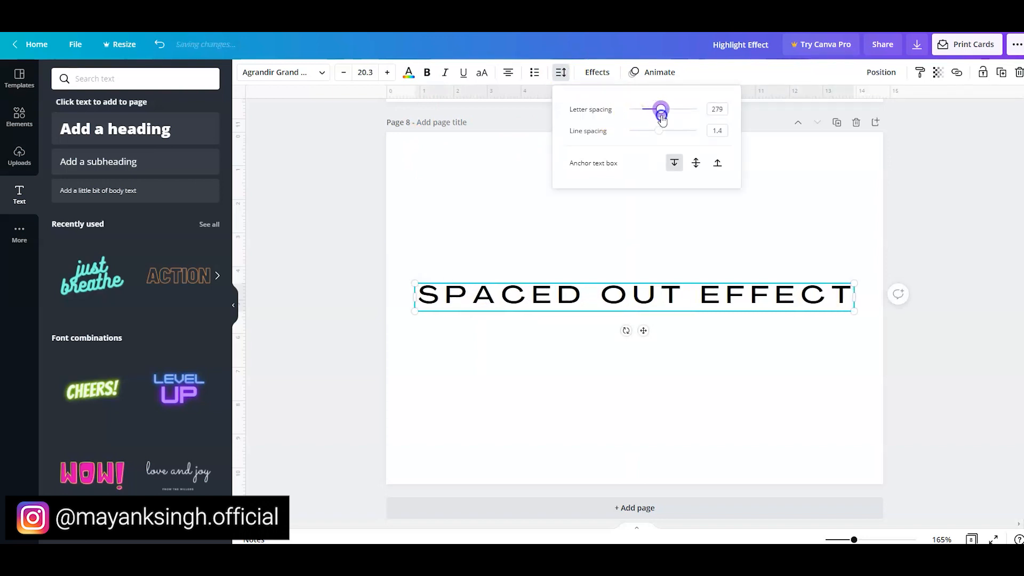
pyautogui.click(339, 168)
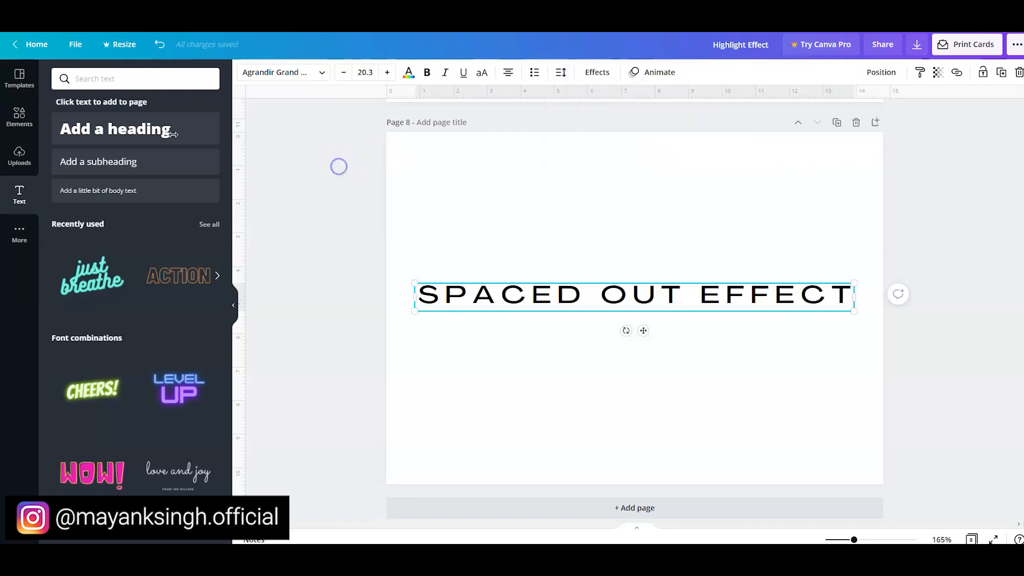
pyautogui.click(376, 309)
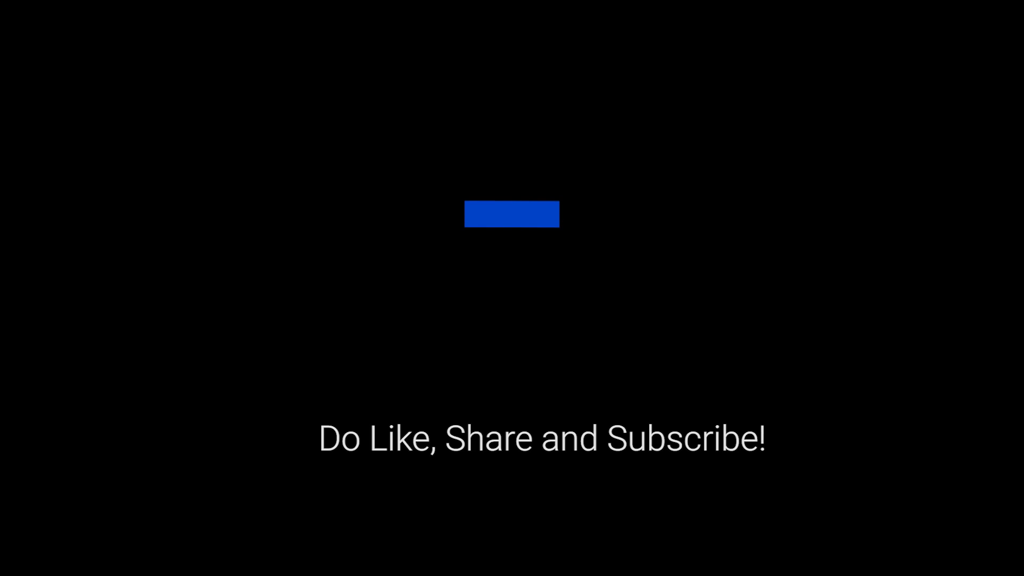